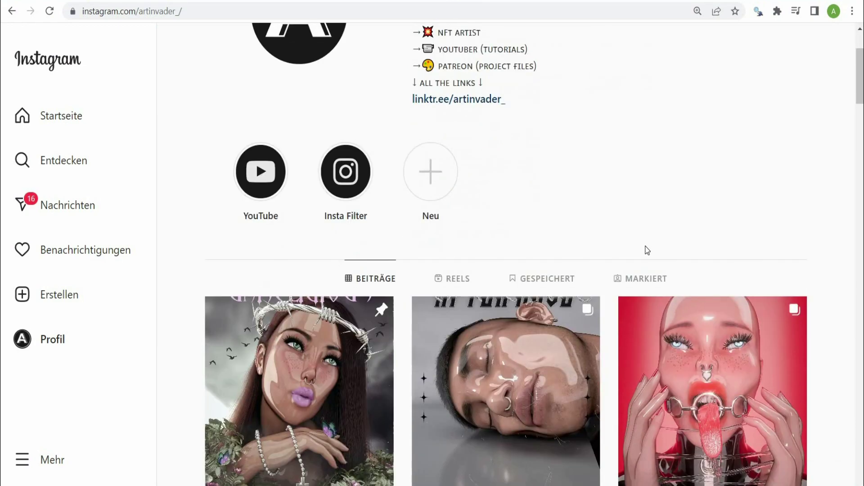
Add a sphere to the scene and set its Segments to 100.
scroll(647, 250, "down", 8)
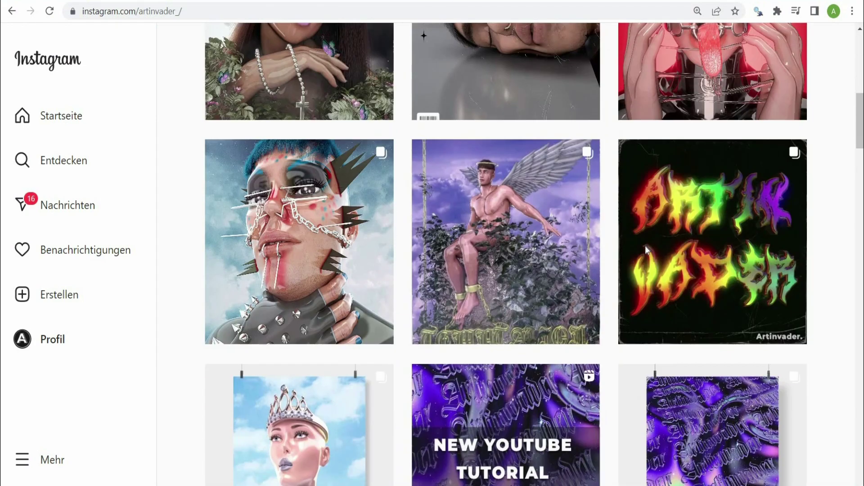
scroll(645, 247, "down", 5)
scroll(646, 249, "down", 5)
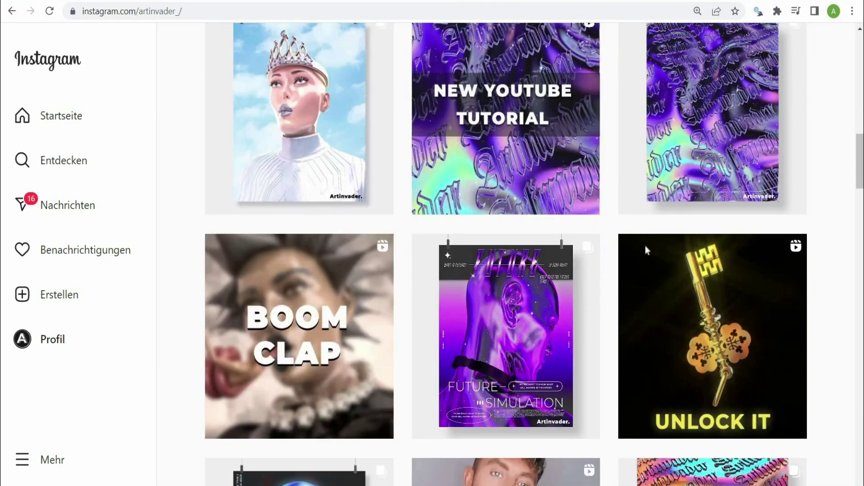
scroll(647, 249, "down", 3)
scroll(645, 245, "down", 7)
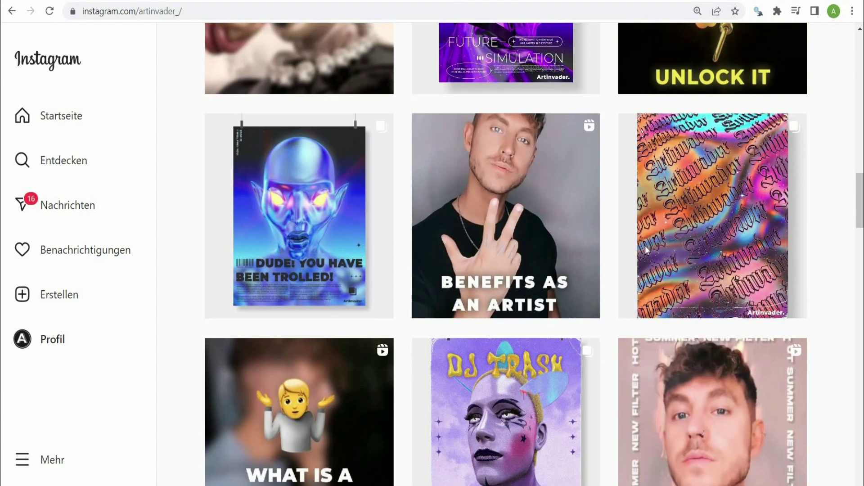
scroll(645, 245, "down", 8)
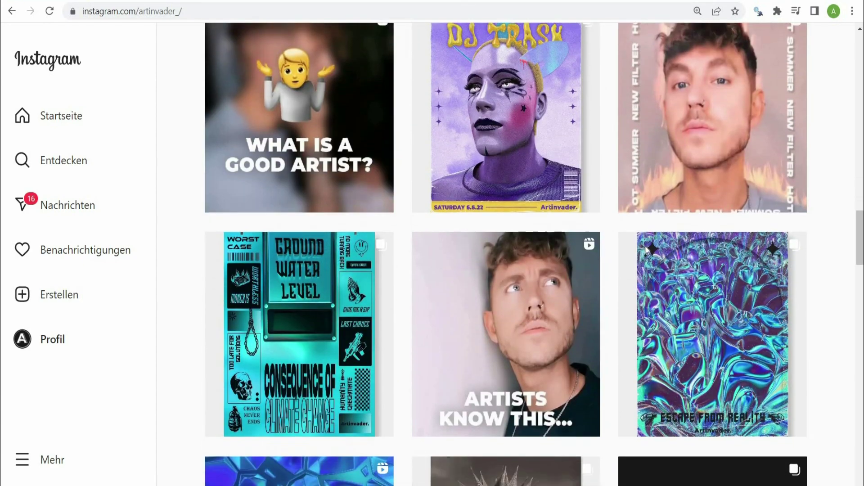
scroll(644, 245, "down", 5)
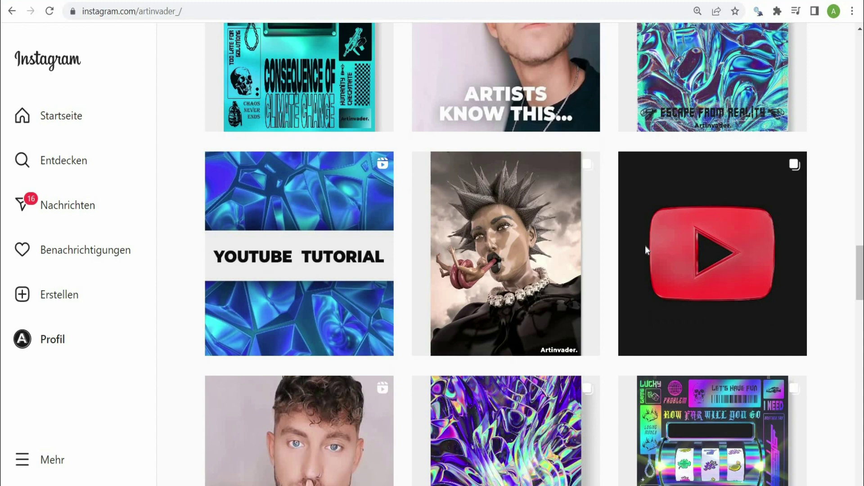
scroll(646, 250, "down", 4)
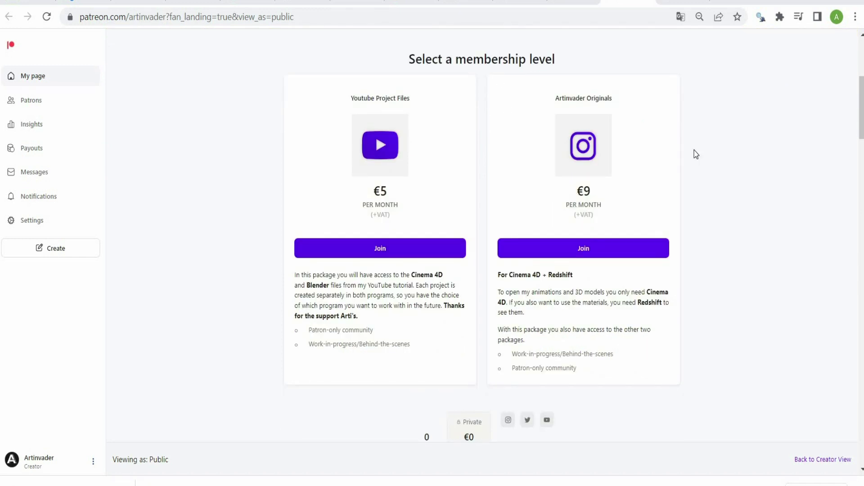
scroll(694, 150, "down", 10)
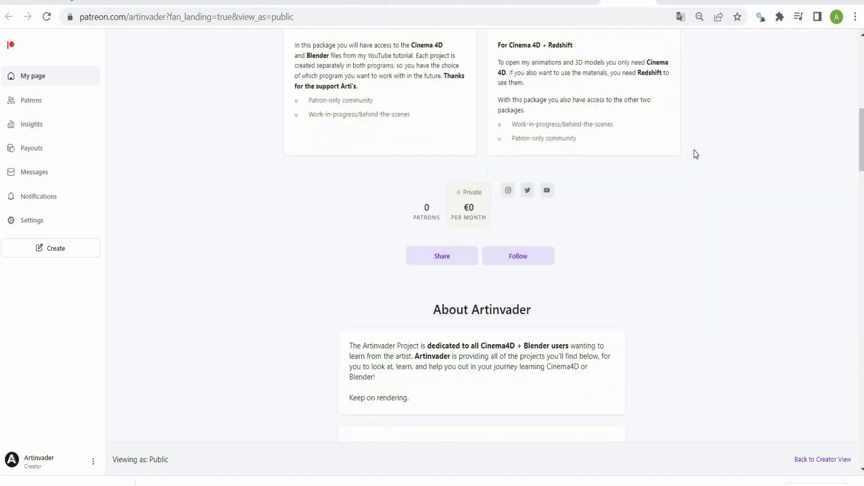
scroll(693, 150, "down", 10)
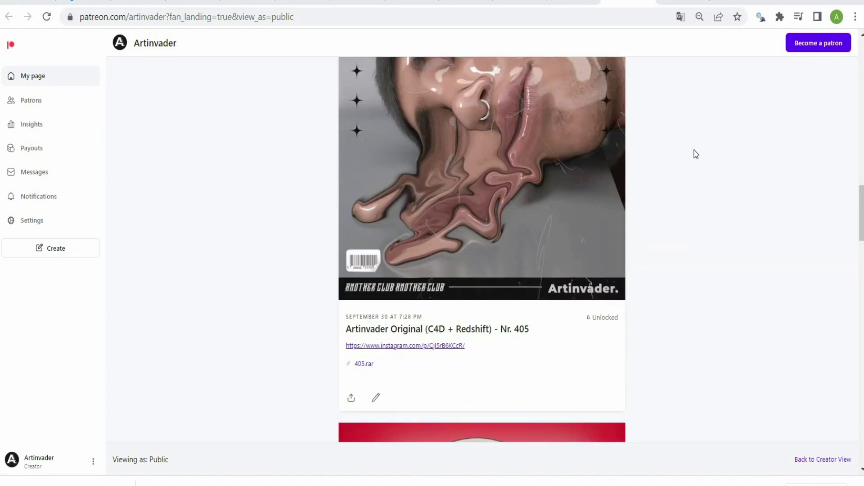
scroll(696, 154, "down", 14)
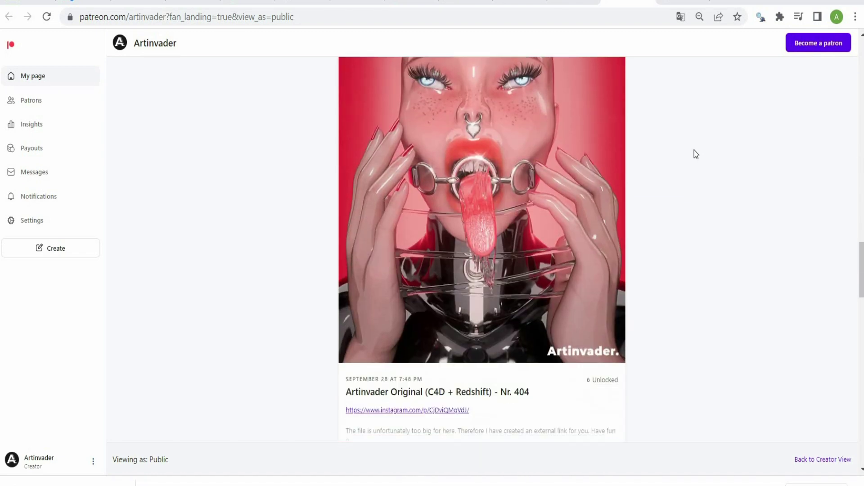
scroll(696, 155, "down", 12)
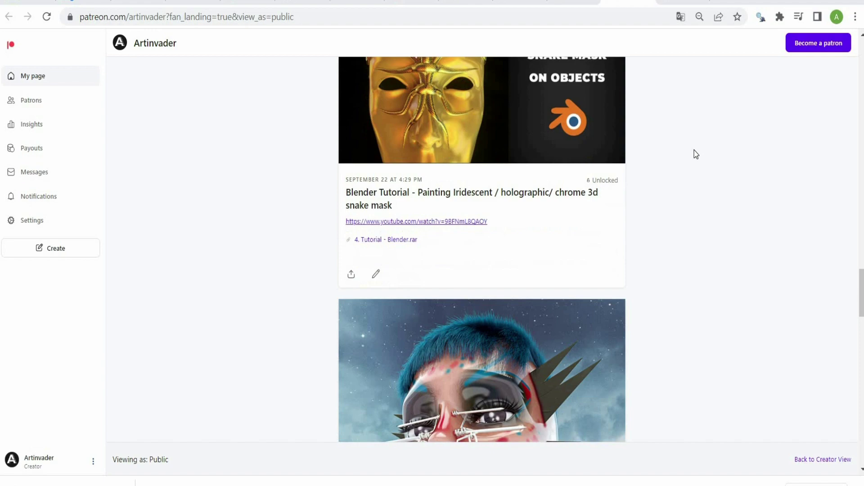
scroll(696, 154, "down", 8)
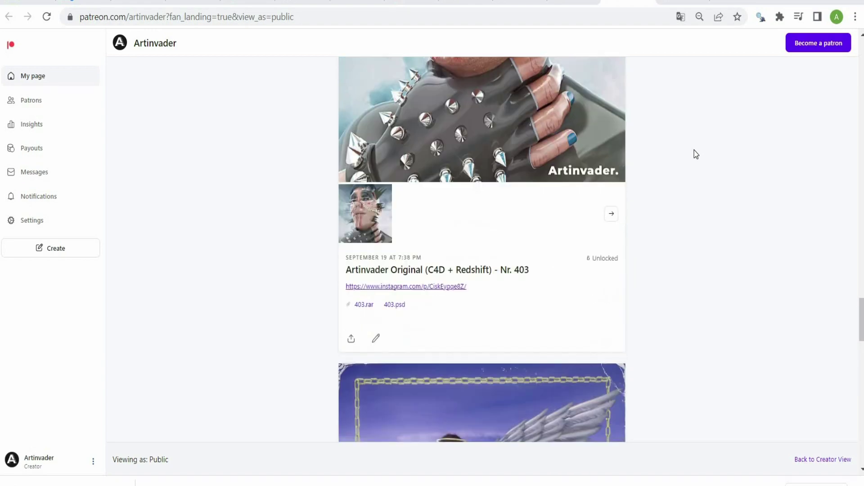
scroll(696, 155, "down", 12)
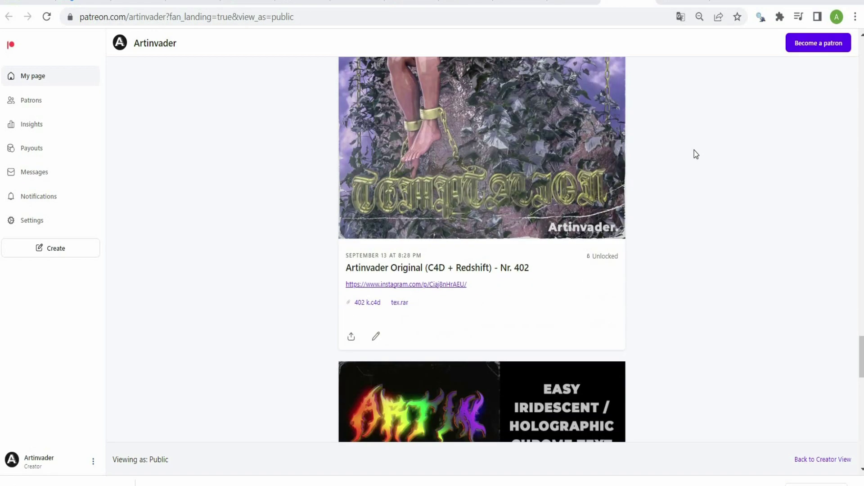
scroll(696, 155, "down", 12)
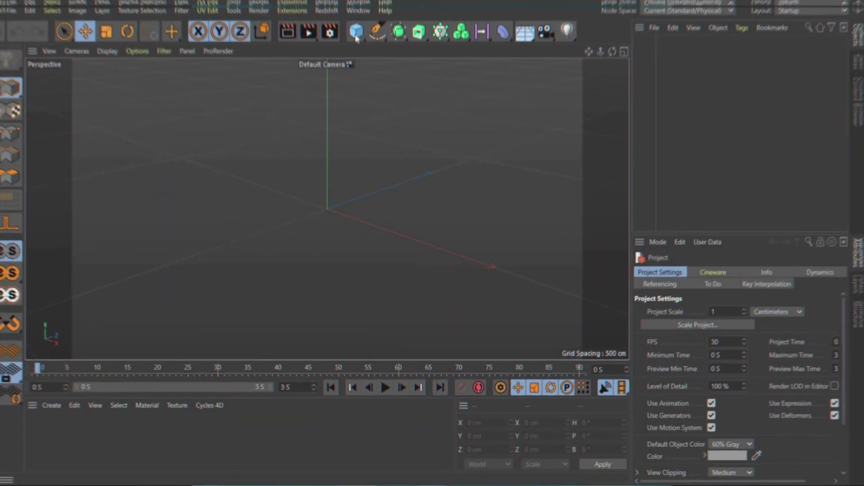
left_click_drag(356, 33, 563, 70)
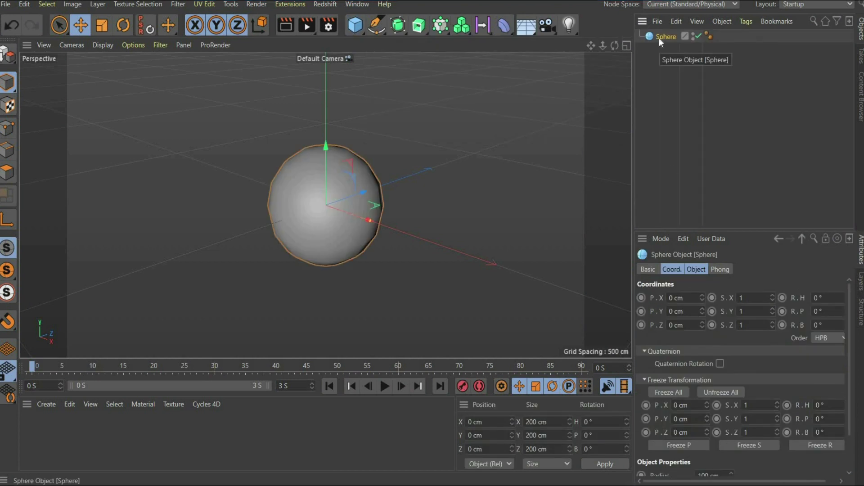
left_click(696, 270)
left_click(706, 311)
type("100")
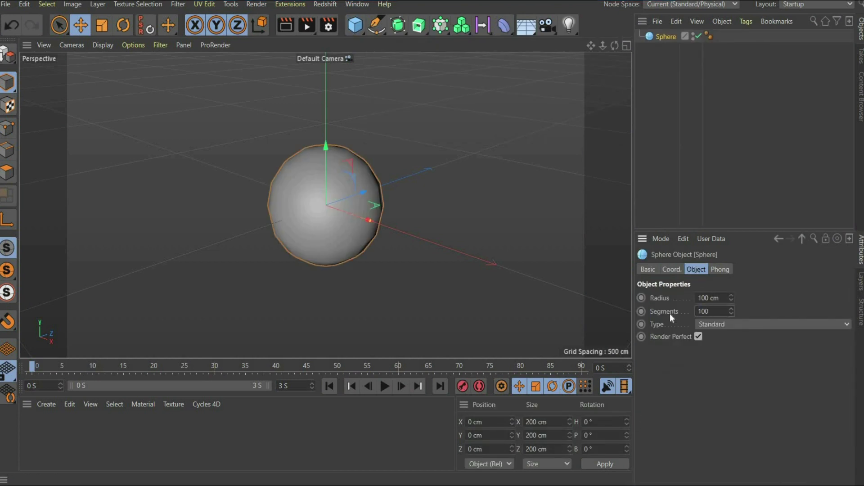
key("Return")
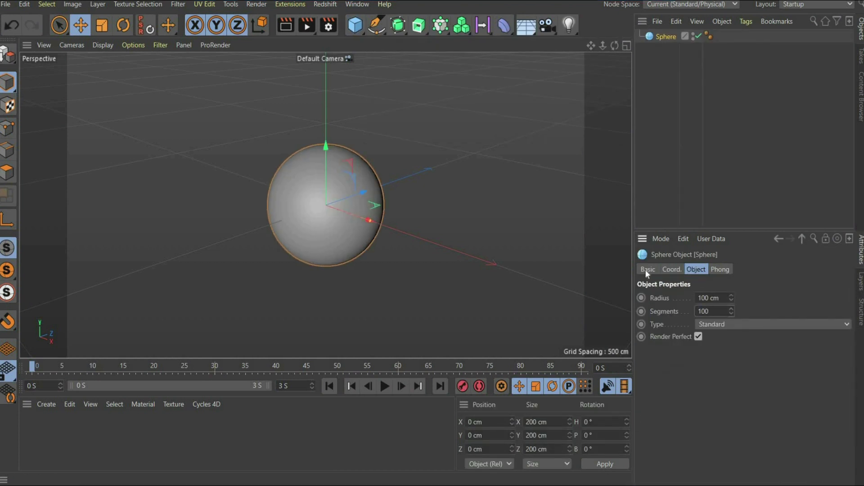
Nest the sphere in a Subdivision Surface and add a child Displacer with 50 cm height.
left_click(398, 24)
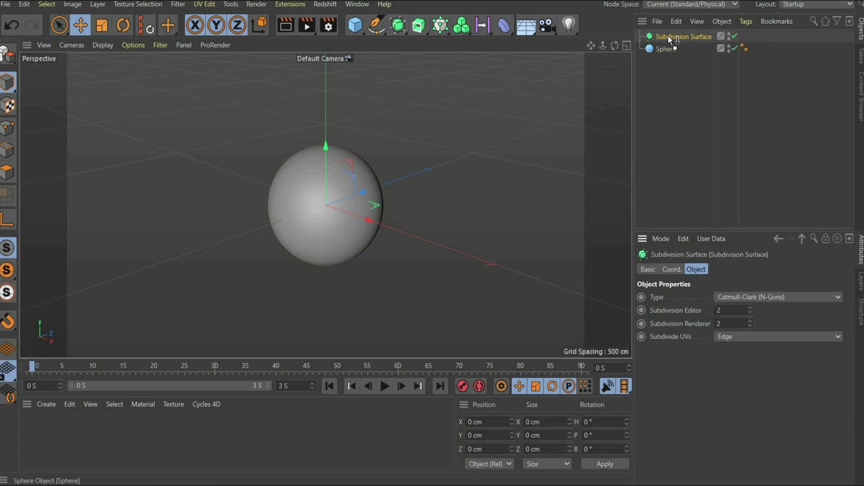
left_click_drag(668, 36, 668, 37)
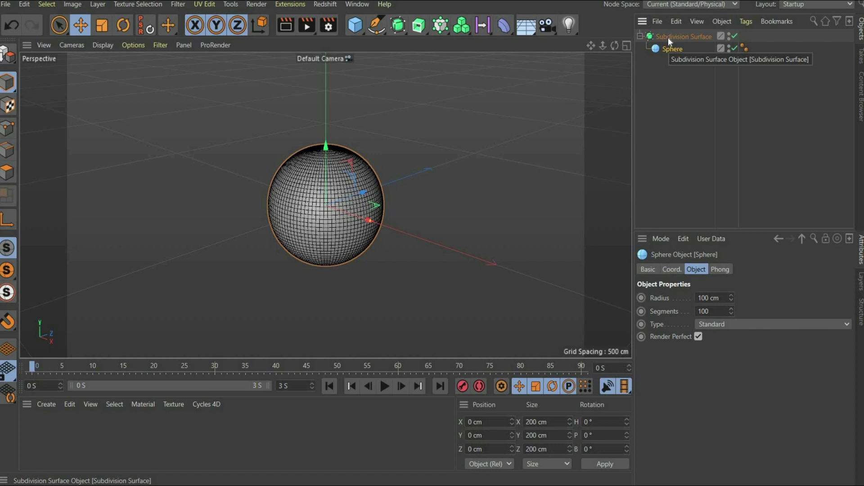
left_click(506, 26)
left_click(543, 175, "shift")
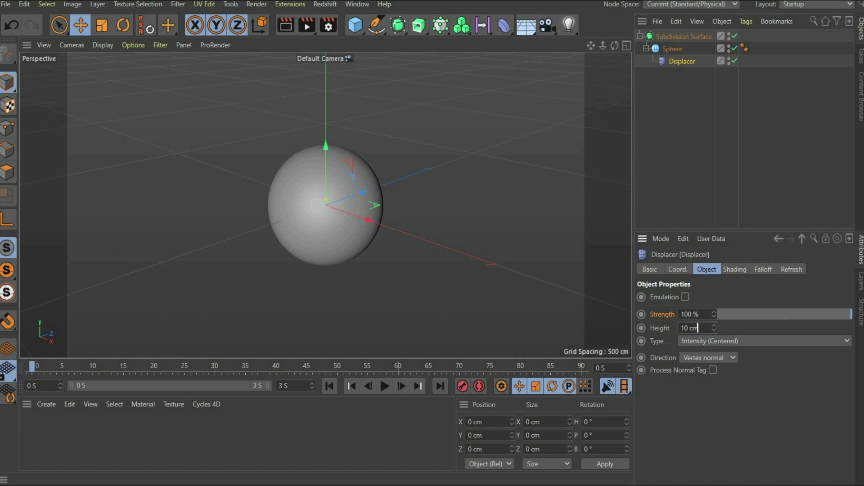
left_click(689, 328)
type("50")
key("Return")
Load a Noise shader into the Displacer's shading, set to VL Noise in UV (2D) space.
left_click(728, 271)
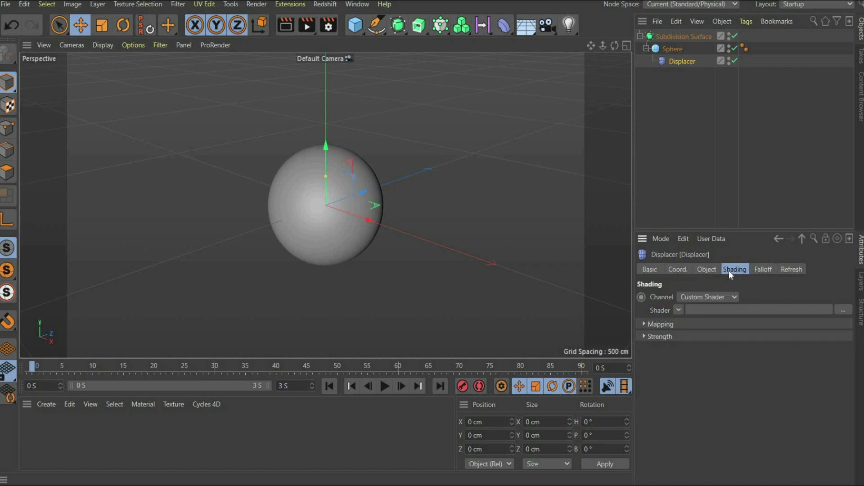
left_click(678, 310)
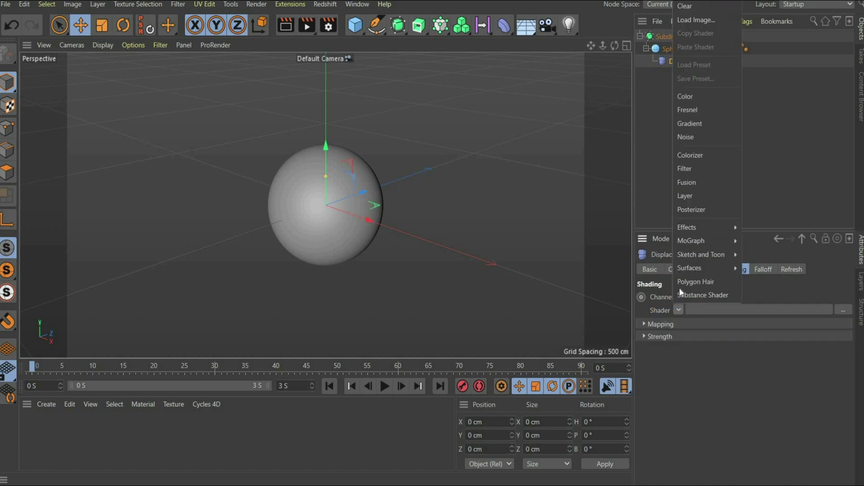
left_click(688, 137)
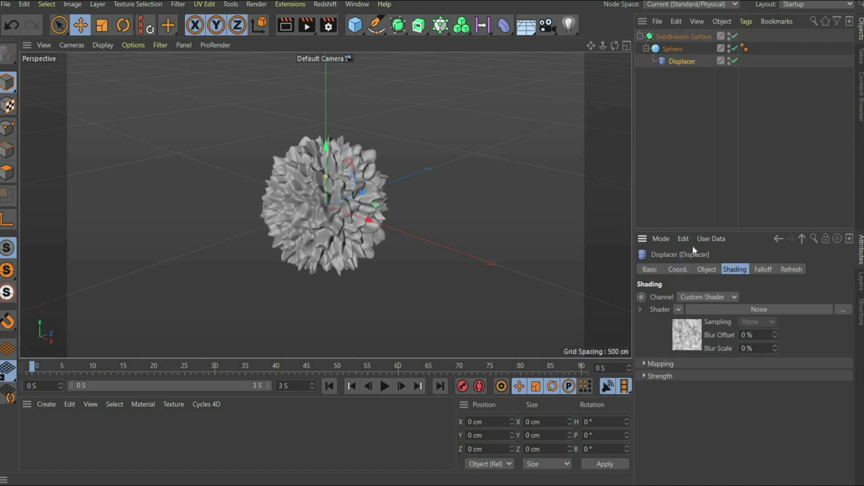
left_click(685, 331)
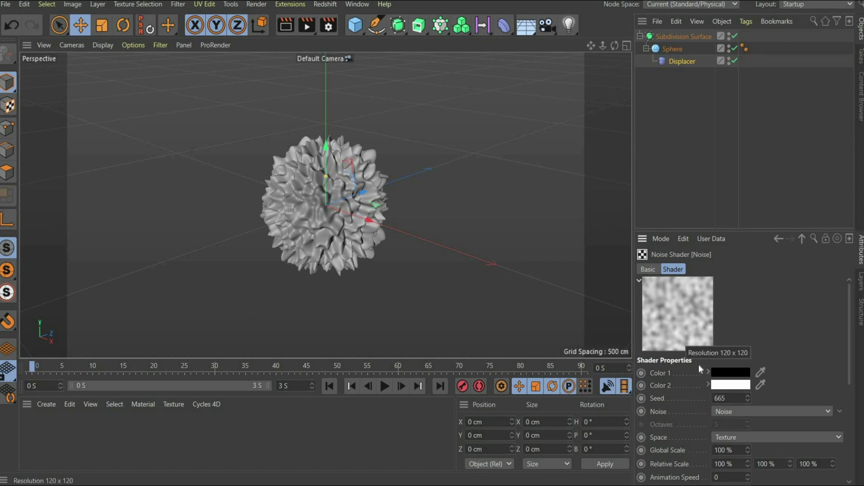
left_click(714, 410)
left_click(745, 370)
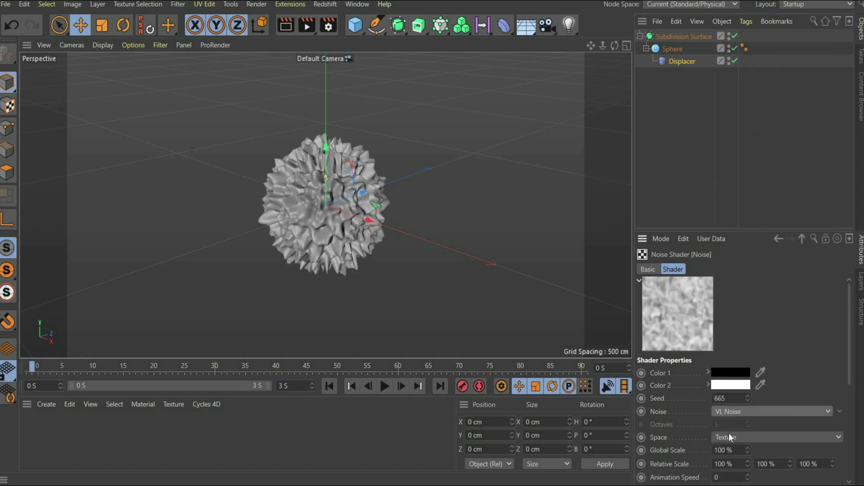
left_click(736, 438)
left_click(741, 347)
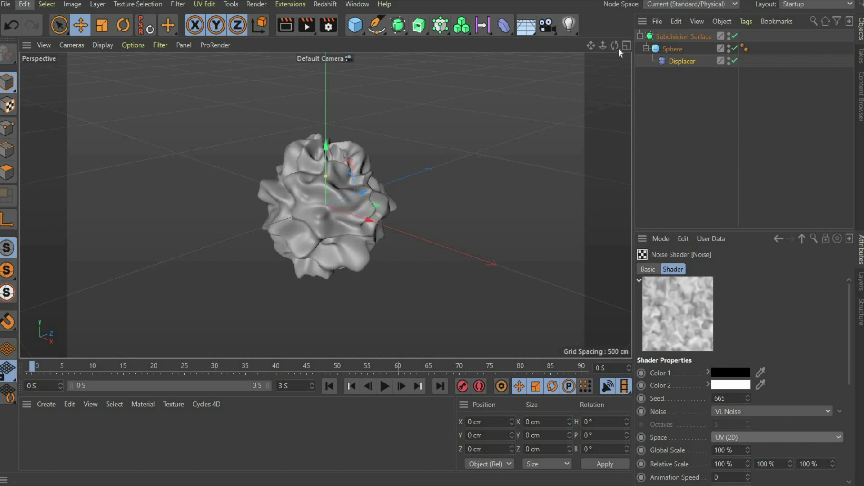
Zoom in on the displaced sphere and play the animation to preview the moving noise.
left_click_drag(603, 46, 625, 118)
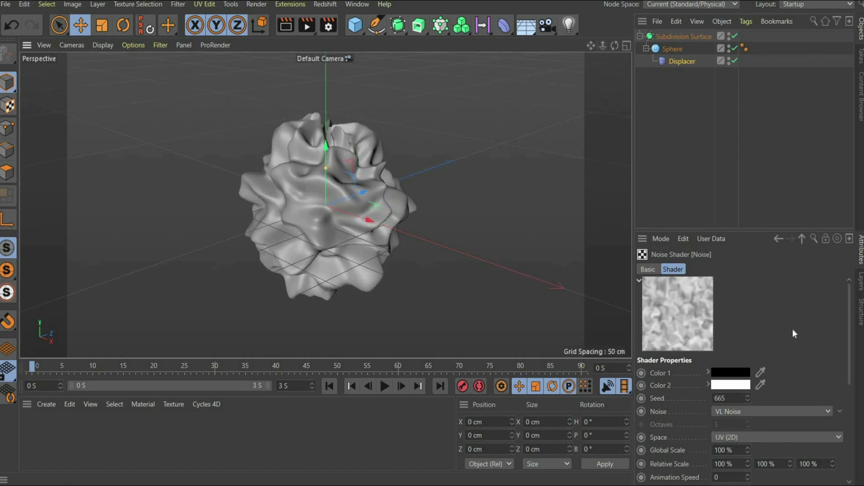
scroll(747, 374, "down", 5)
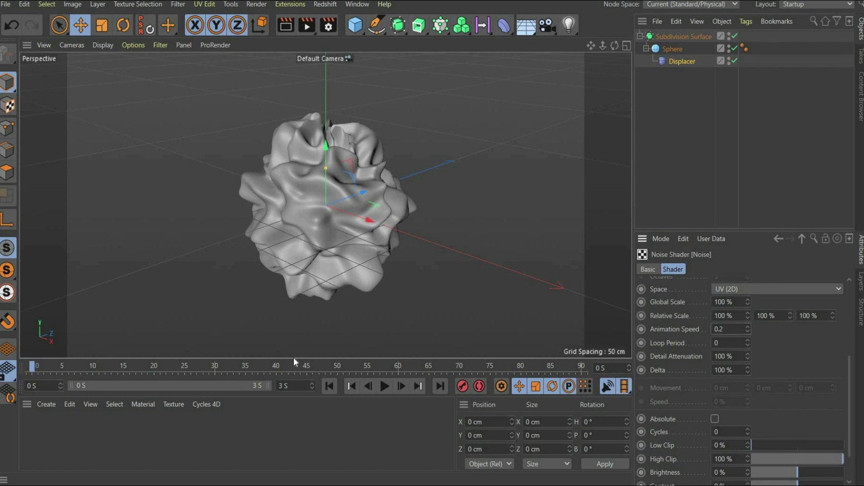
key("F8")
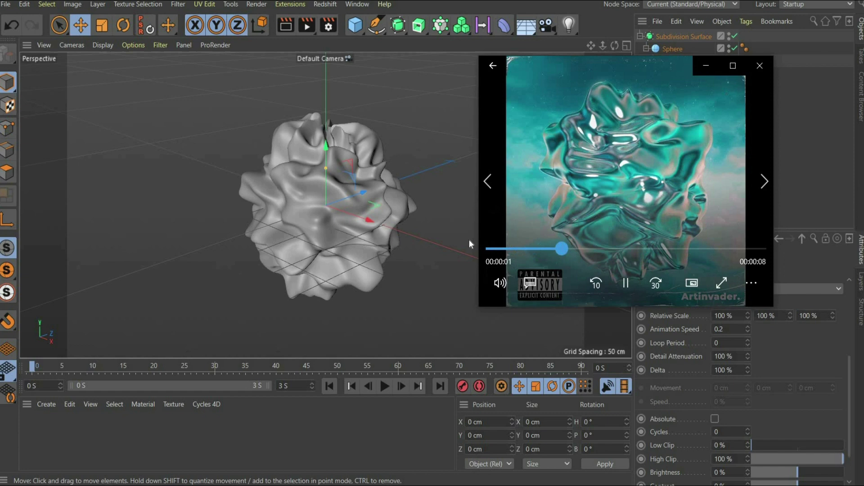
Close the reference video and set the animation end time and preview range to 5 seconds.
left_click(626, 283)
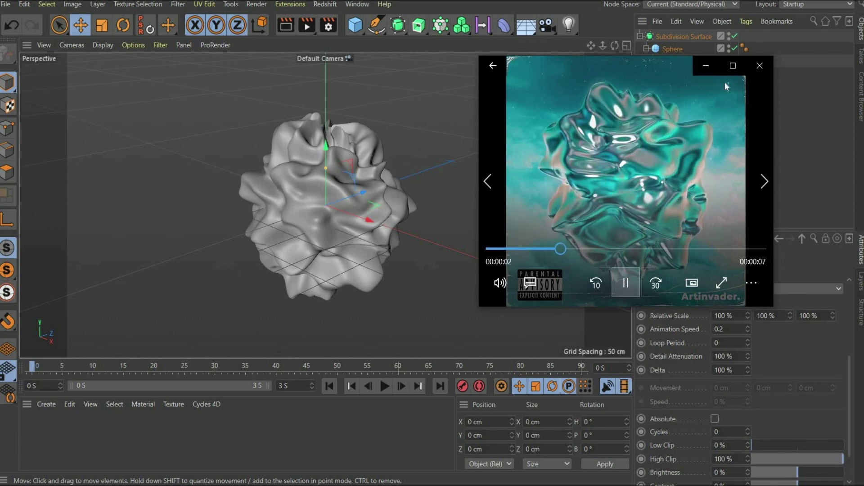
left_click(705, 68)
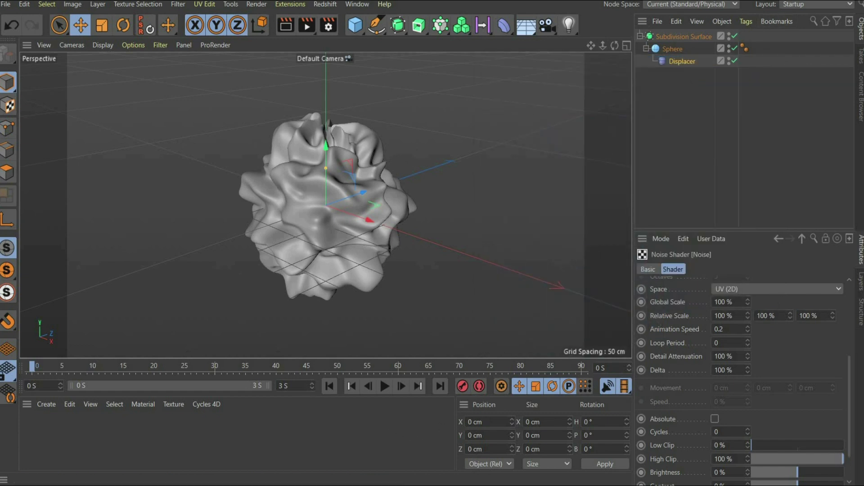
key("Tab")
type("5")
key("Return")
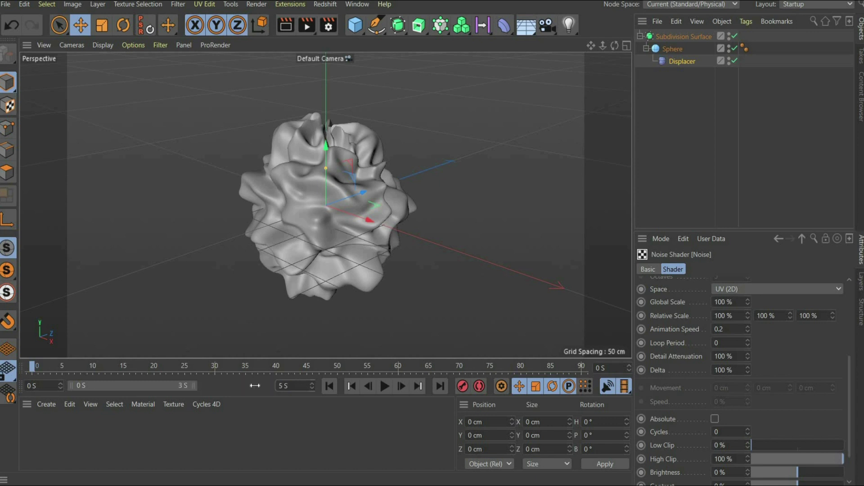
left_click_drag(195, 386, 269, 385)
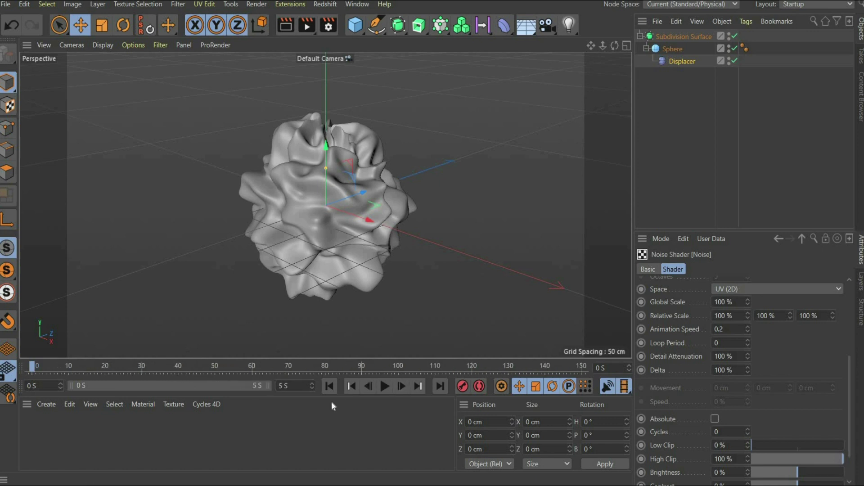
Set the Displacer Strength to 0 % and keyframe it on frame 0.
left_click(680, 62)
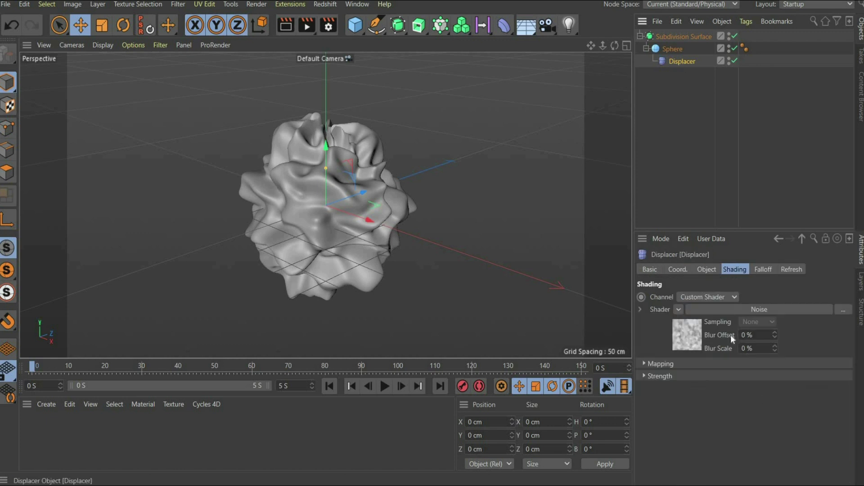
left_click(707, 269)
mouse_move(826, 318)
left_mouse_down()
mouse_move(791, 322)
mouse_move(853, 322)
left_mouse_up()
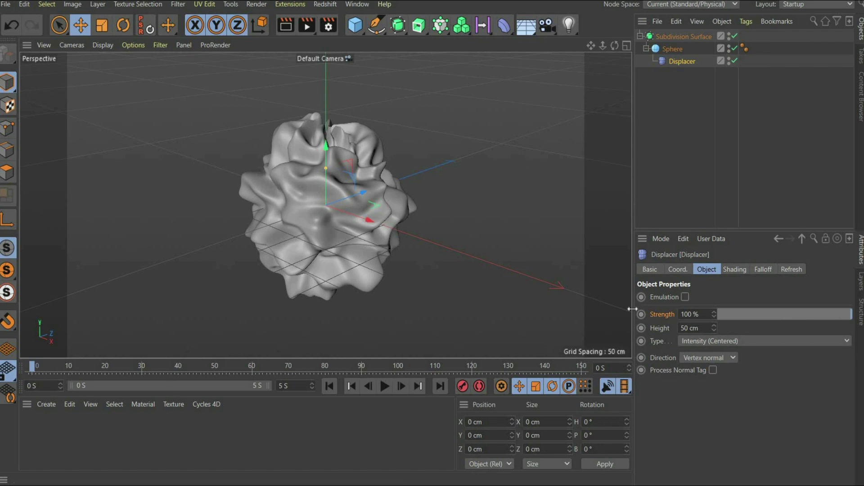
type("0")
key("Return")
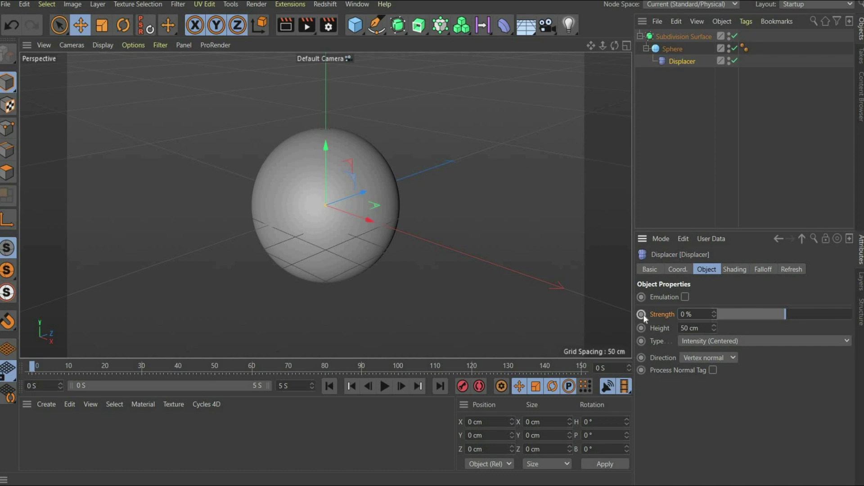
left_click(641, 315, "ctrl")
At frame 150 set Strength to 100 % and keyframe it, then return to frame 0.
left_click_drag(89, 364, 629, 365)
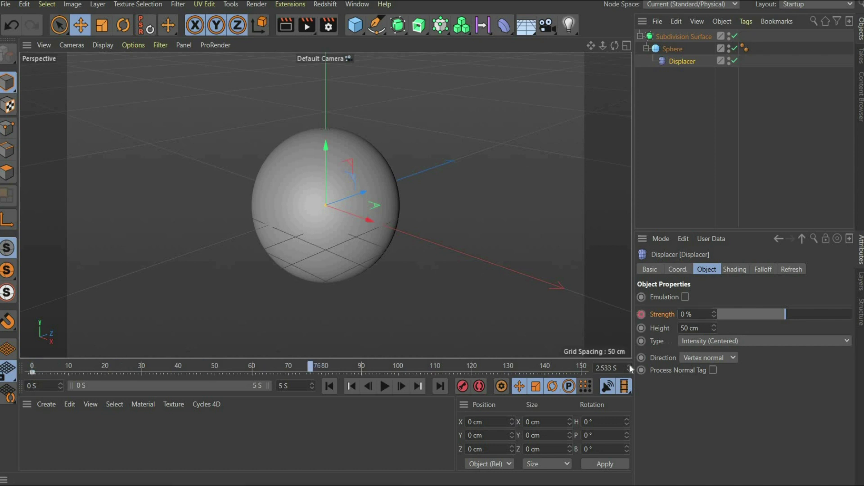
double_click(686, 315)
type("100")
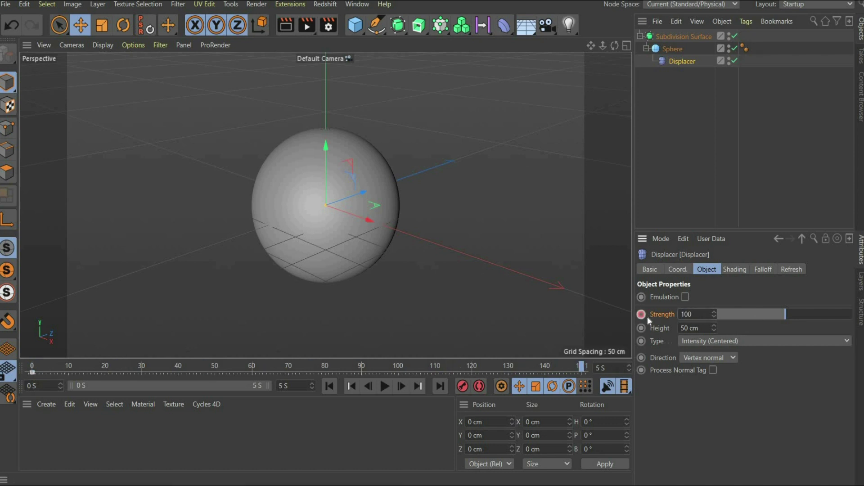
key("Return")
left_click(642, 315, "ctrl")
left_click_drag(525, 367, 33, 366)
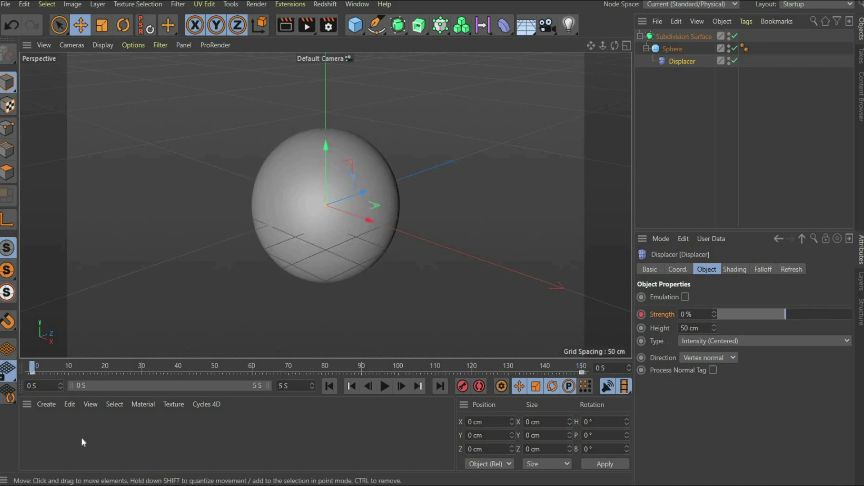
Create material Mat, replacing Default Specular with a Beckmann reflection layer at 20 % roughness.
double_click(52, 437)
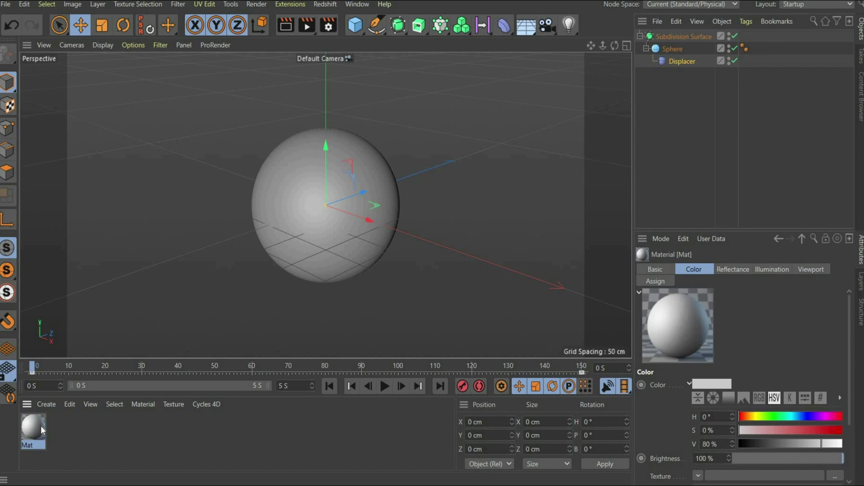
double_click(40, 426)
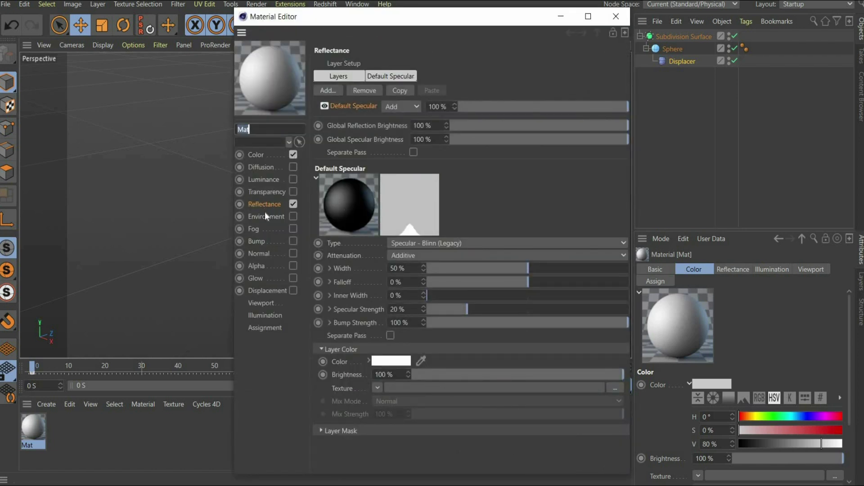
left_click(360, 89)
left_click(334, 90)
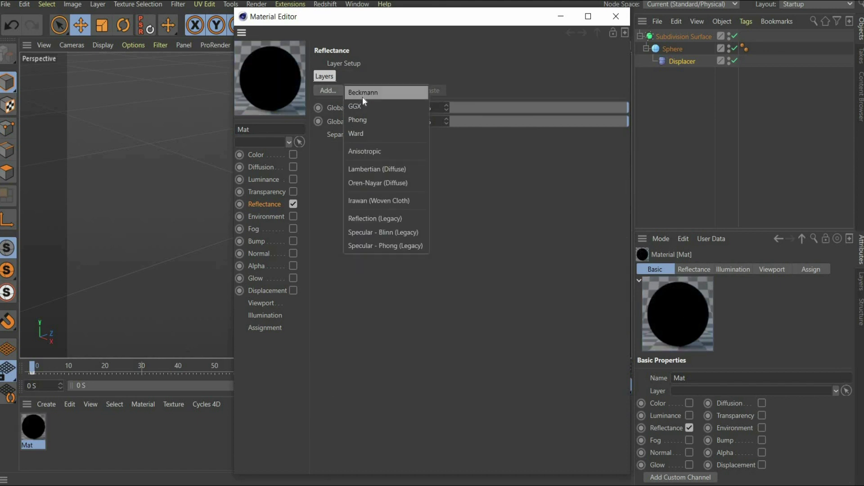
left_click(363, 95)
left_click(408, 269)
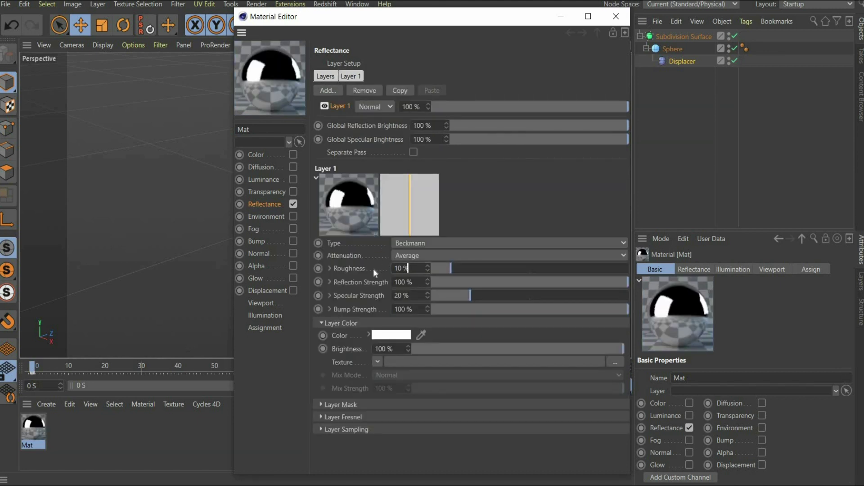
type("20")
key("Return")
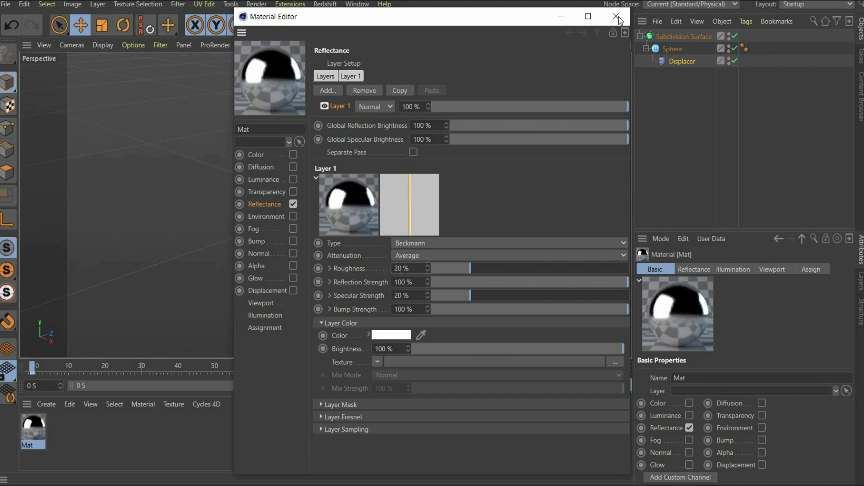
left_click(618, 18)
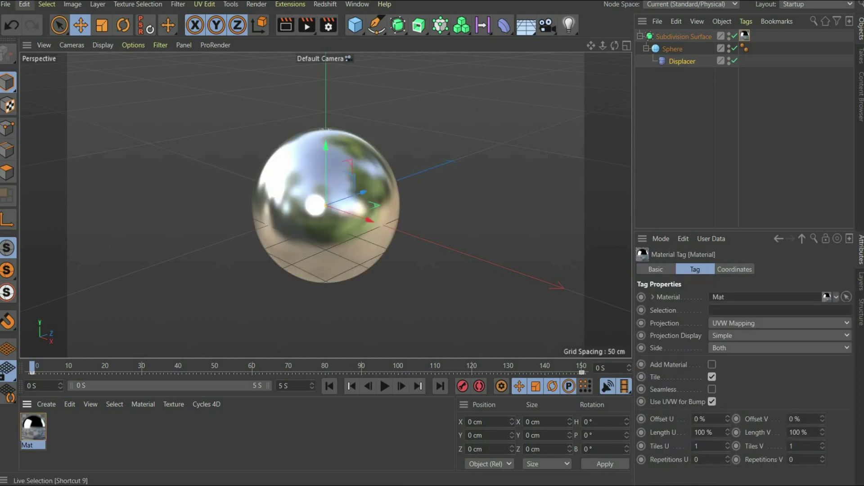
Add a Sky object from the Floor flyout and drag a new material Mat.1 onto it.
left_click(522, 31)
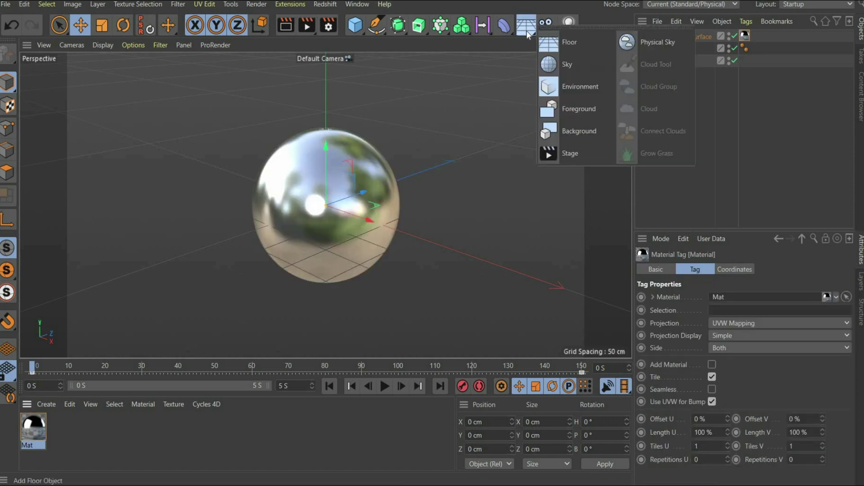
left_click(566, 66)
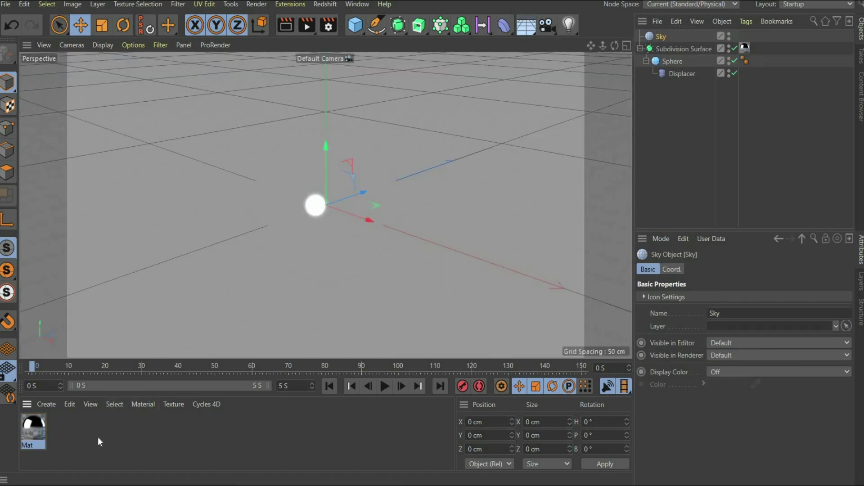
double_click(80, 443)
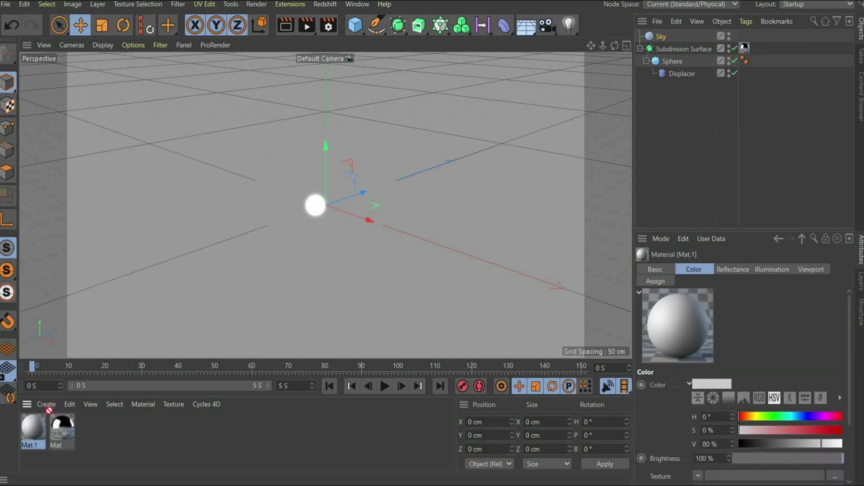
left_click_drag(674, 36, 674, 37)
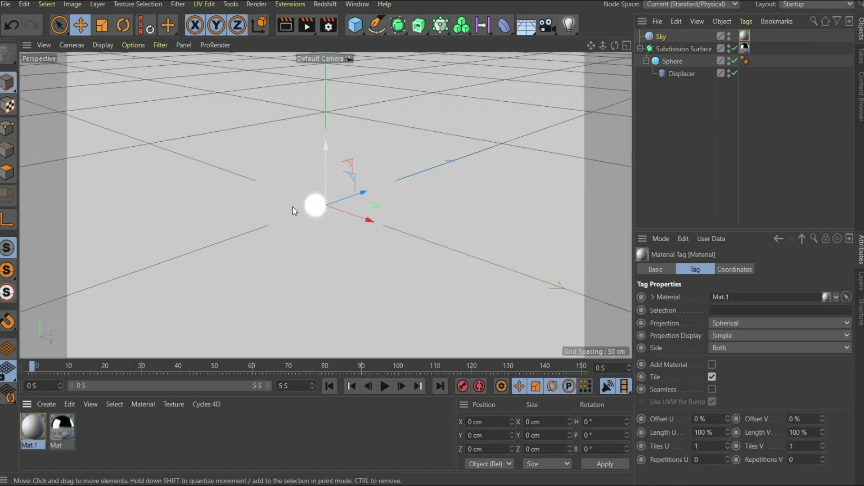
In Mat.1, disable the Color and Reflectance channels and enable Luminance.
double_click(33, 429)
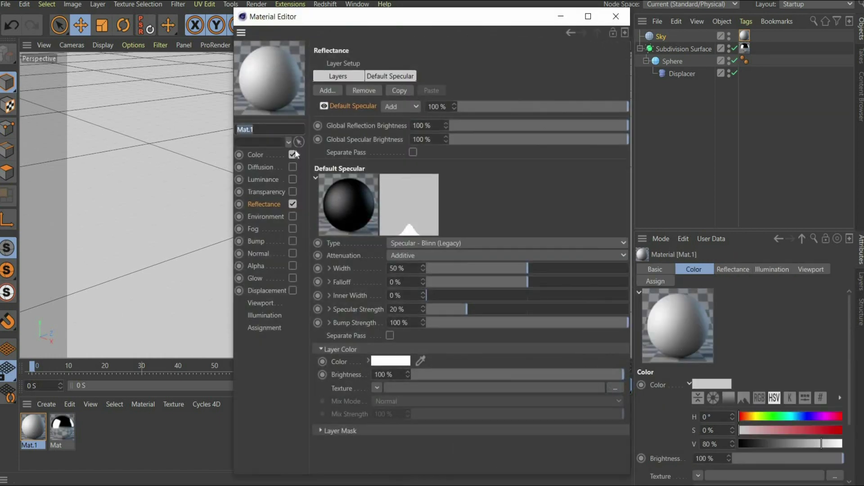
left_click(294, 154)
left_click(292, 204)
left_click(292, 179)
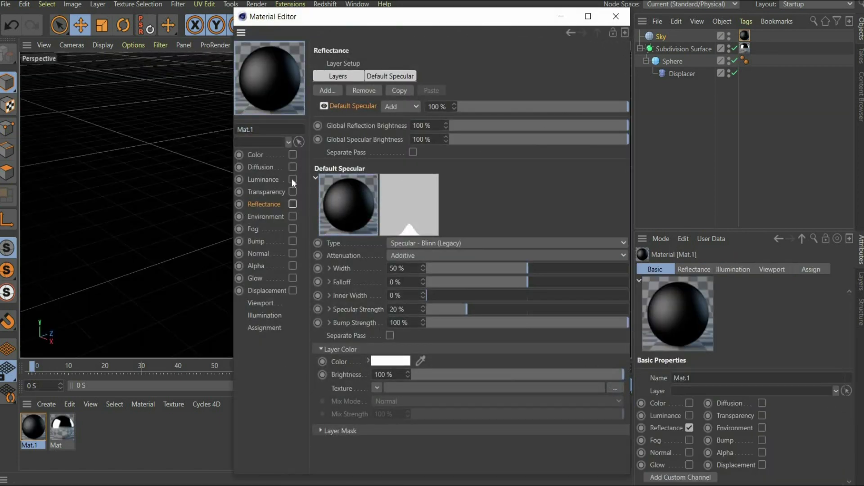
Load 3_1.png as the Luminance texture, copying it into the project, then scrub the timeline.
left_click(372, 154)
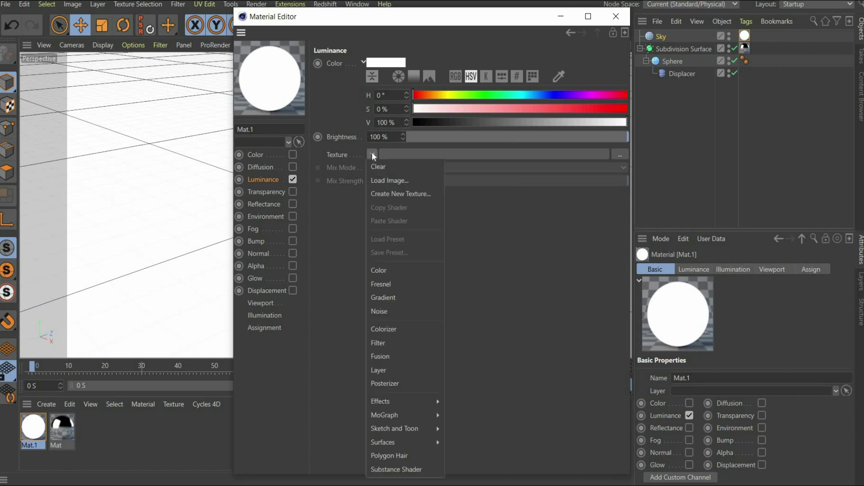
left_click(384, 179)
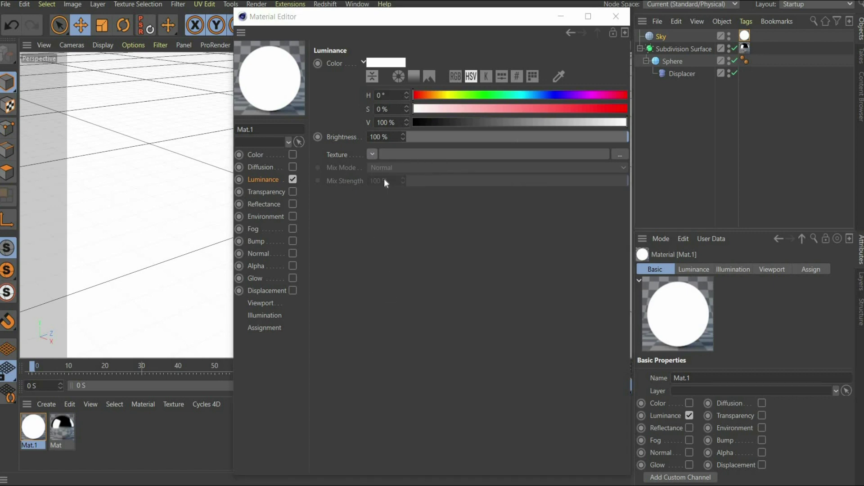
key("alt+Up")
scroll(596, 240, "down", 4)
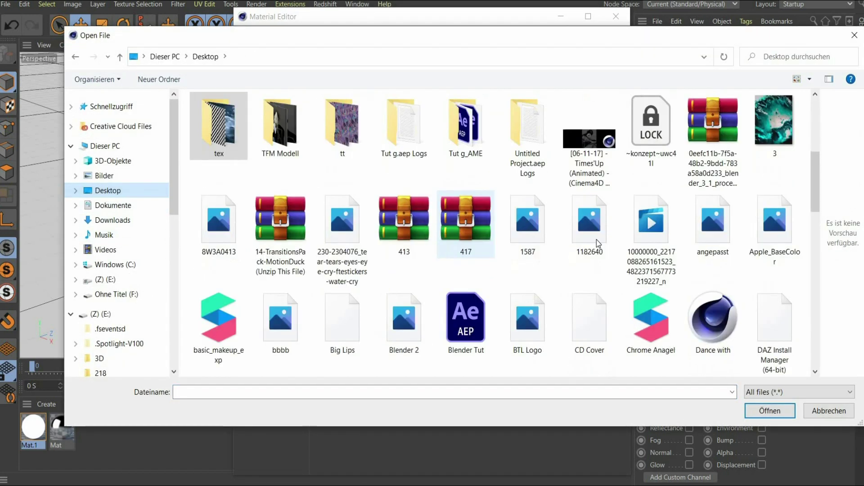
scroll(596, 240, "up", 3)
double_click(773, 263)
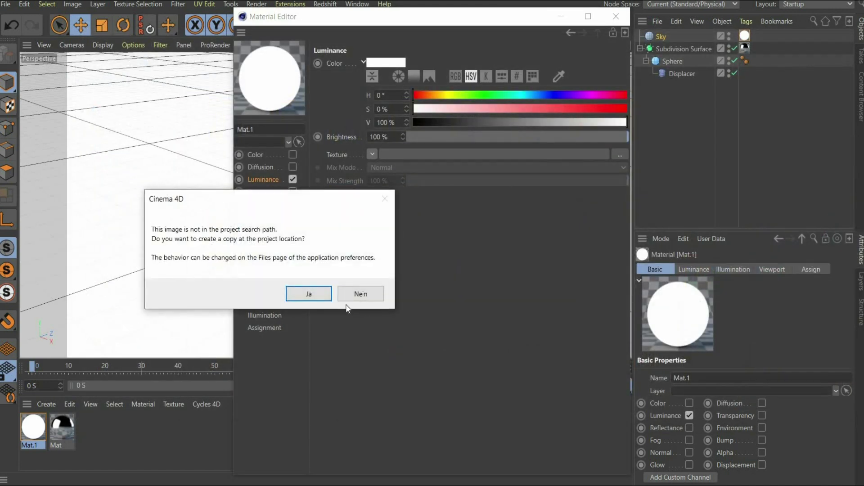
left_click(322, 295)
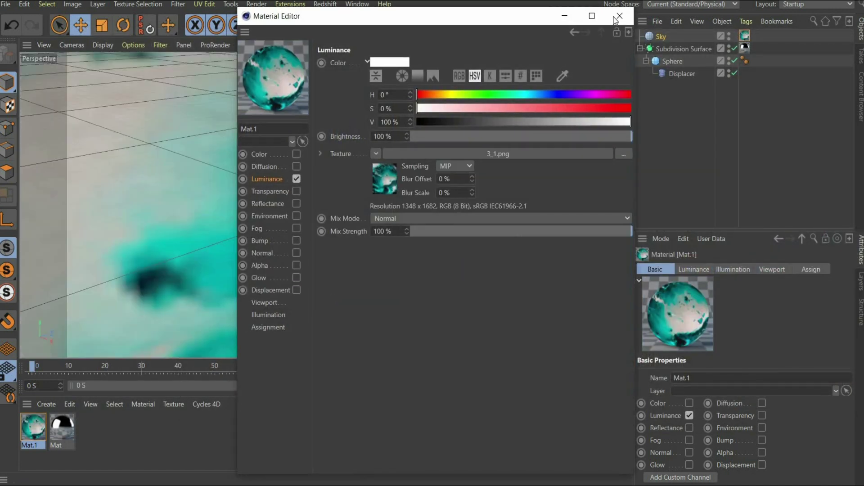
left_click(616, 16)
left_click_drag(41, 366, 571, 366)
left_click_drag(409, 364, 29, 366)
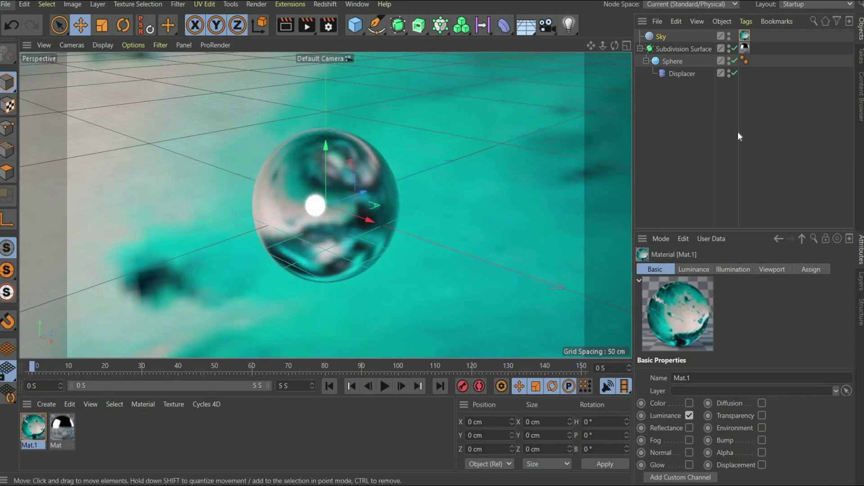
Keyframe the Sky's heading R.H at 0° on frame 0 and 360° on frame 150.
left_click(660, 36)
left_click(679, 269)
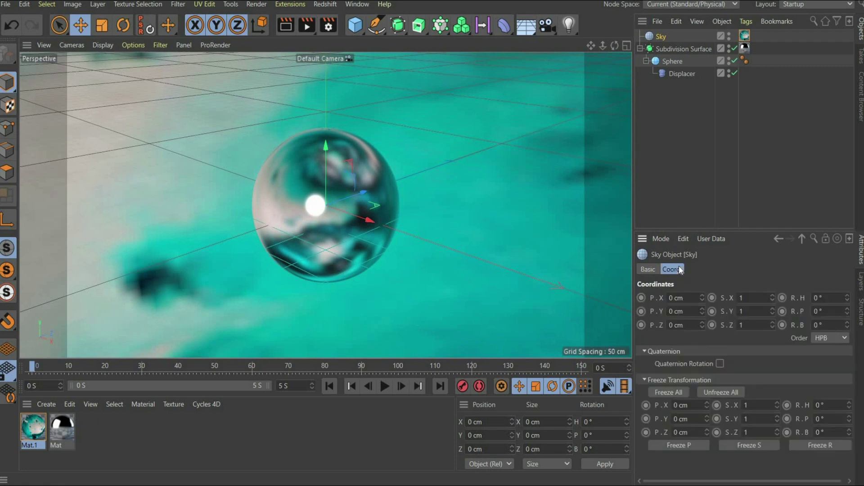
left_click(782, 297, "ctrl")
left_click_drag(150, 363, 582, 366)
type("360")
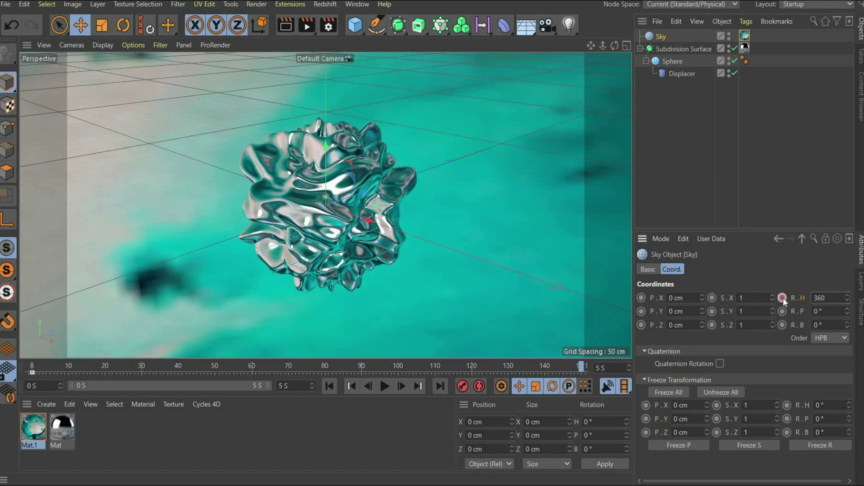
key("Return")
left_click(783, 298)
left_click_drag(555, 369, 19, 334)
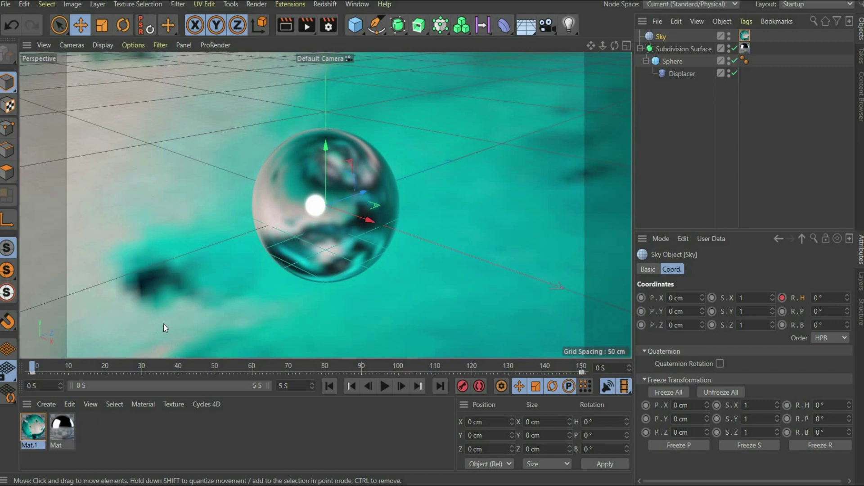
In the F-Curve timeline, set the Sky and Displacer keys to Linear interpolation, then close it.
left_click(357, 4)
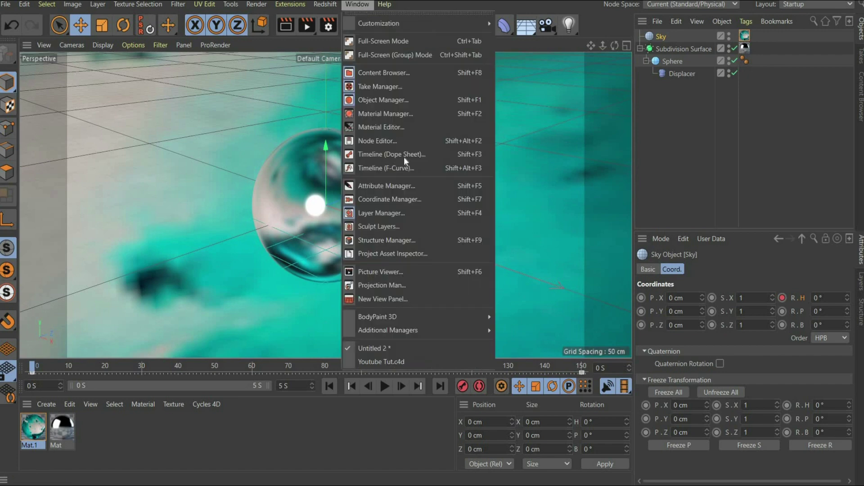
left_click(402, 166)
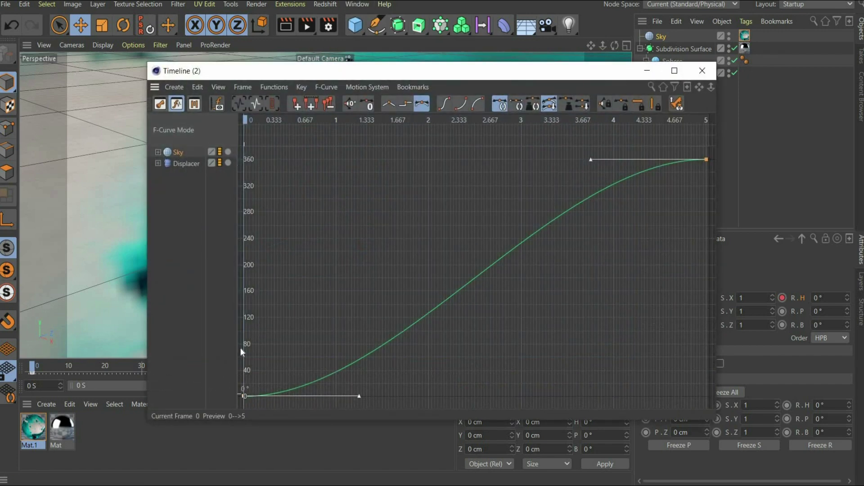
left_click(270, 392)
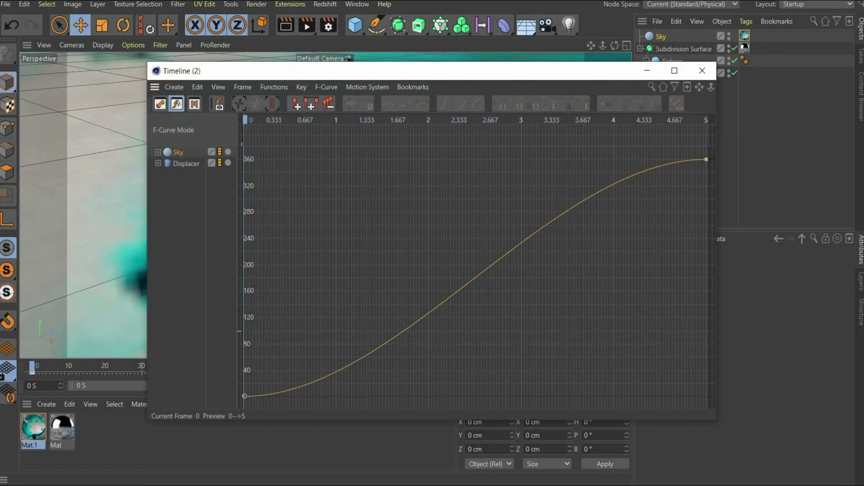
left_click(244, 396)
left_click(390, 106)
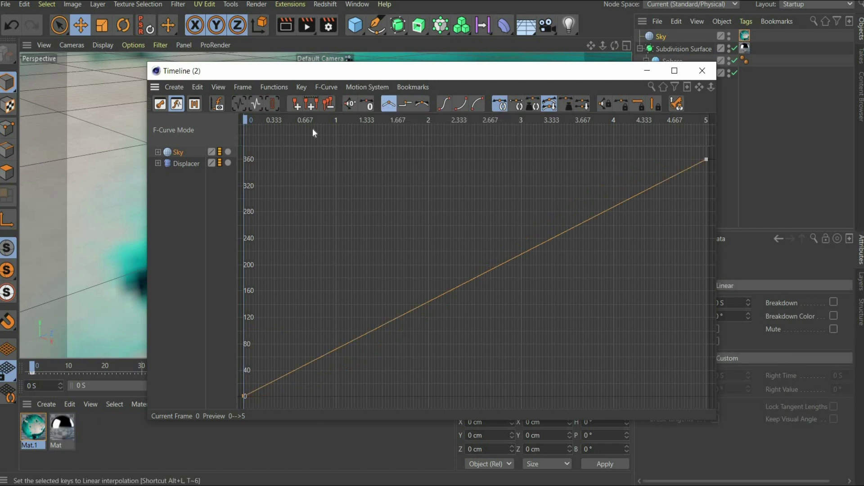
left_click(177, 163)
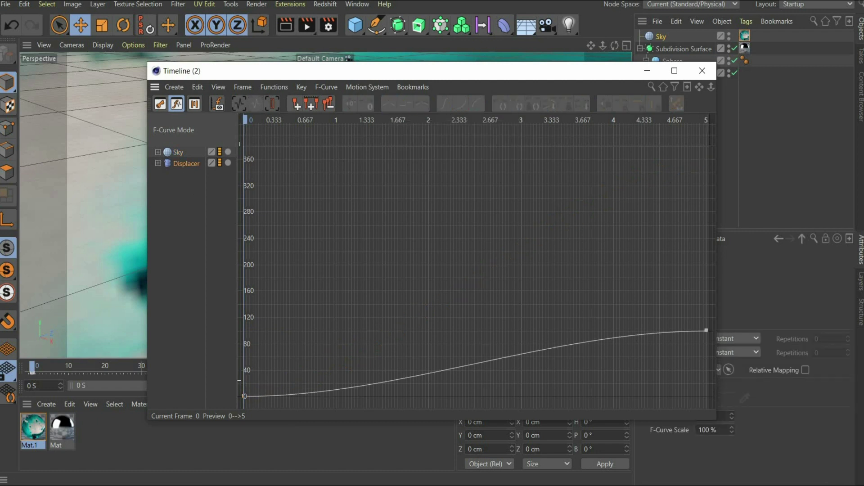
left_click(244, 396)
left_click(388, 104)
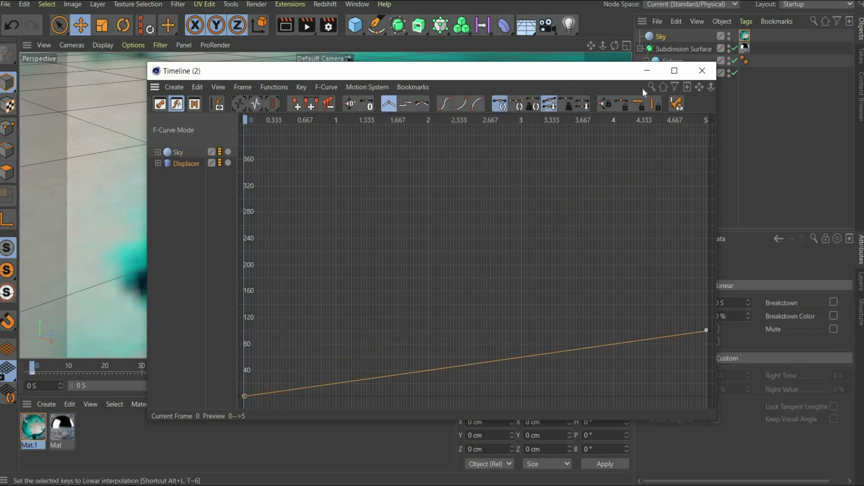
left_click(702, 71)
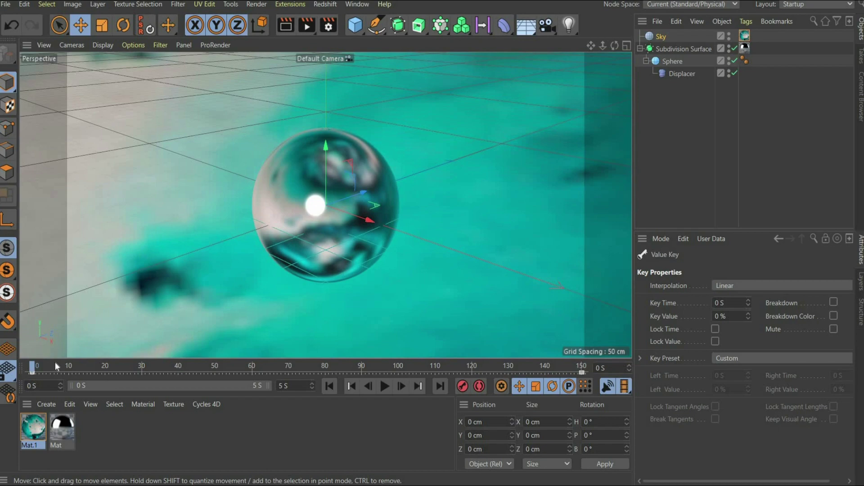
Scrub from frame 0 past frame 35 to frame 150 to see the fully crumpled sphere.
left_click_drag(34, 366, 160, 366)
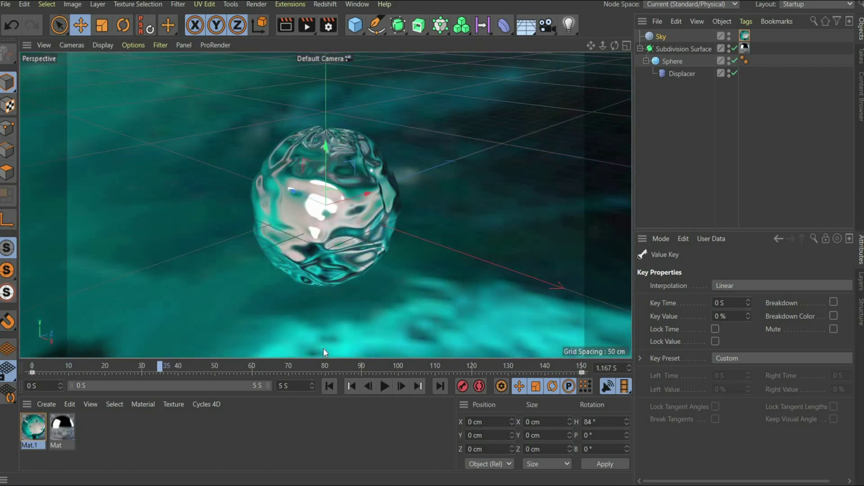
left_click_drag(323, 348, 626, 342)
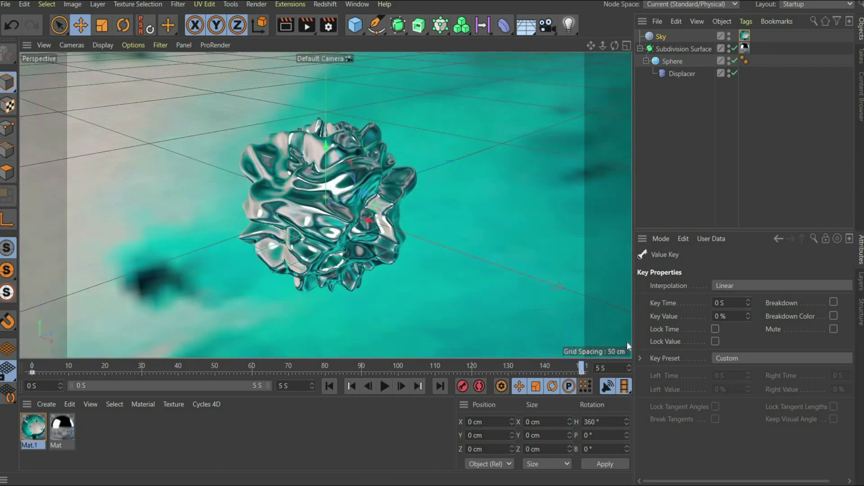
Switch the renderer to Physical and set the output size to 1080 × 1080.
left_click(330, 26)
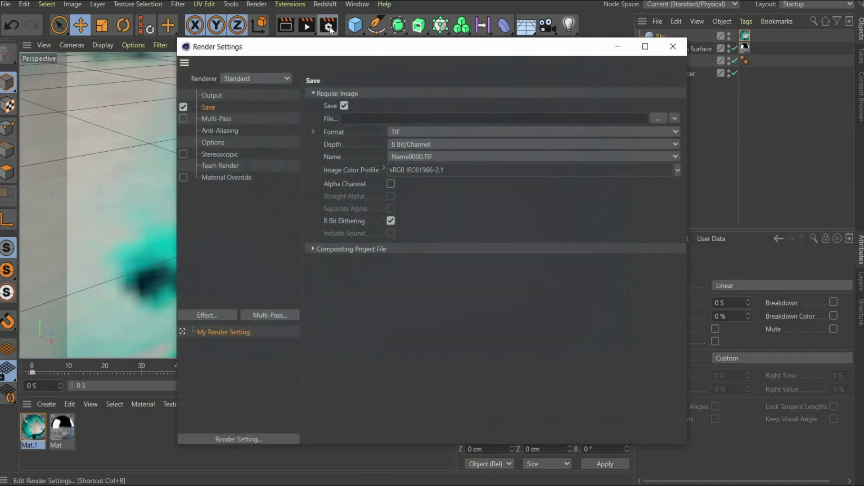
left_click(213, 96)
left_click(231, 79)
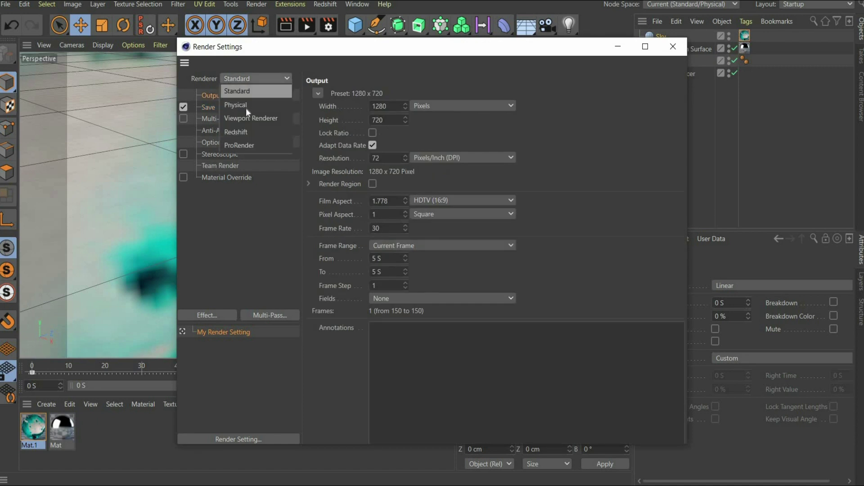
left_click(246, 108)
left_click(337, 107)
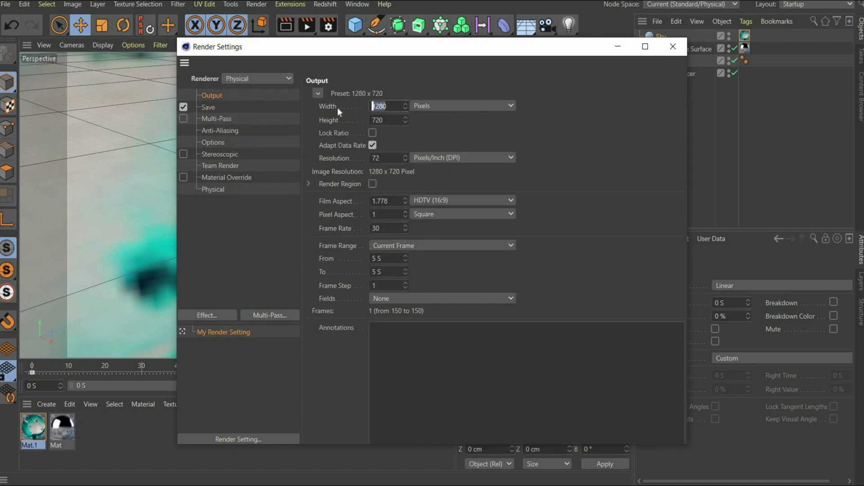
type("1080")
key("Tab")
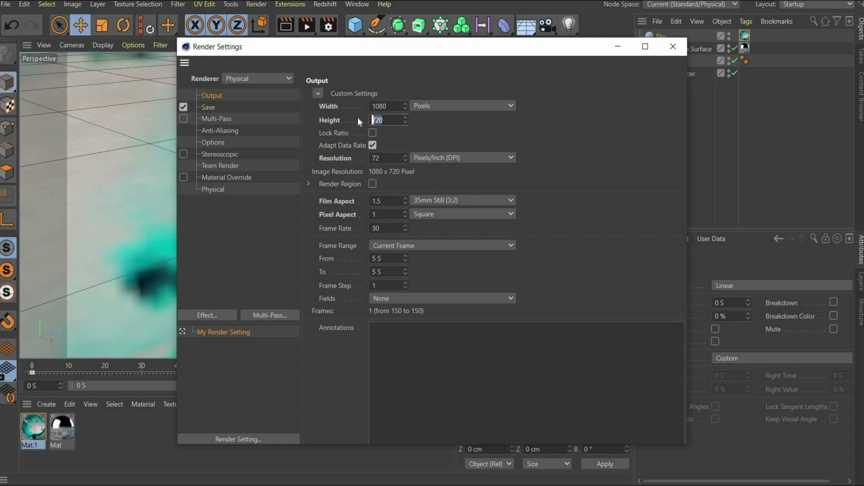
type("1080")
key("Return")
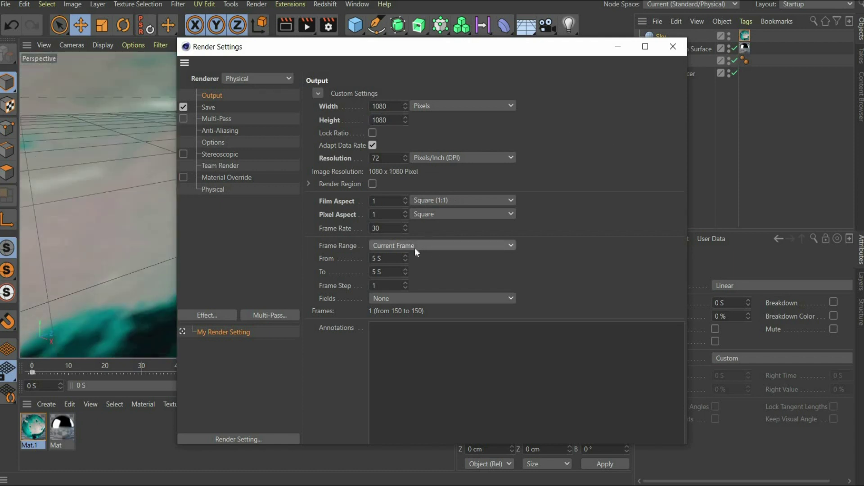
Render all frames and save images with an alpha channel, straight and separate.
left_click(478, 247)
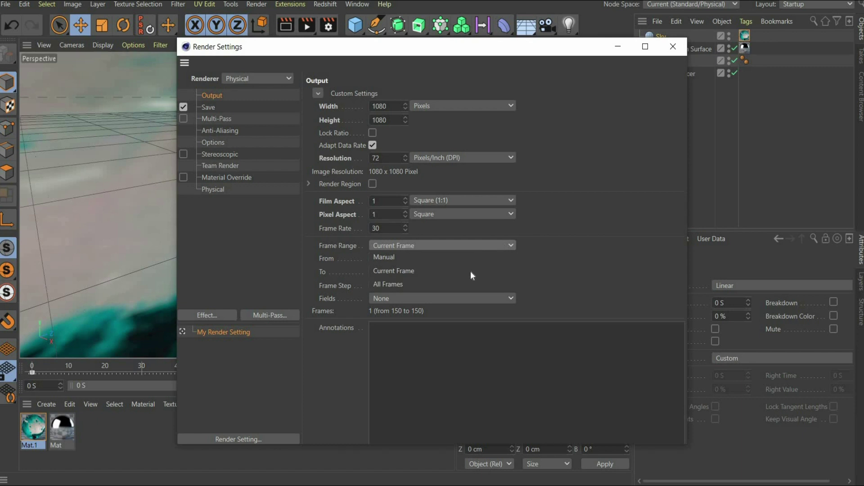
left_click(466, 284)
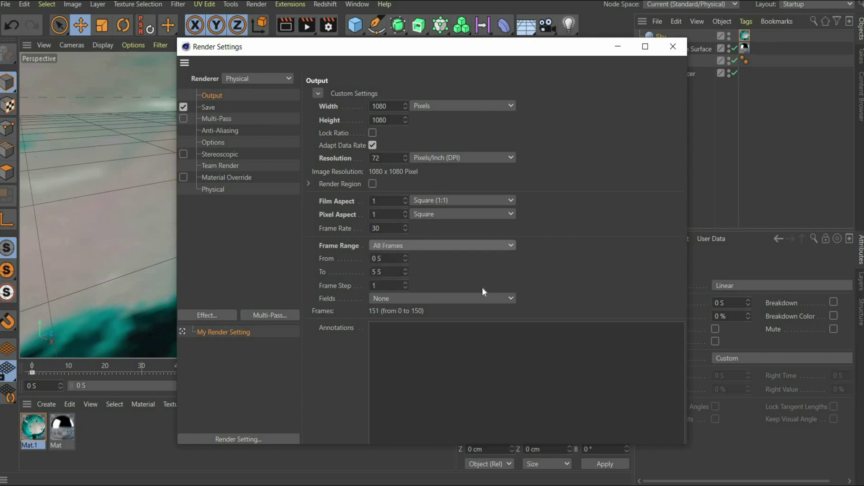
left_click(212, 108)
left_click(391, 184)
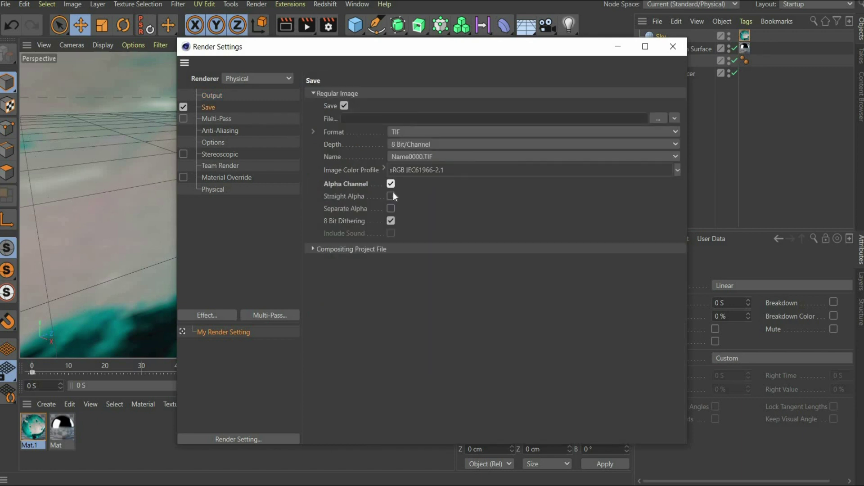
left_click(391, 196)
left_click(391, 209)
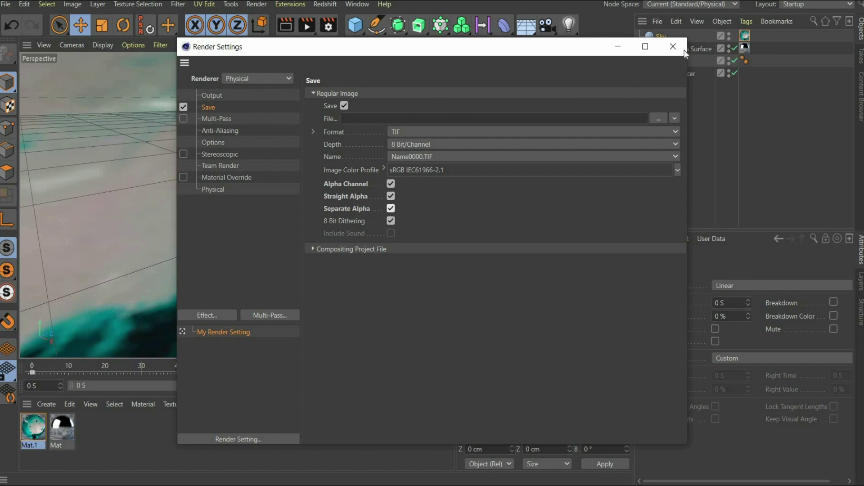
Zoom in on the sphere and render all frames to the Picture Viewer without a file name.
left_click(673, 46)
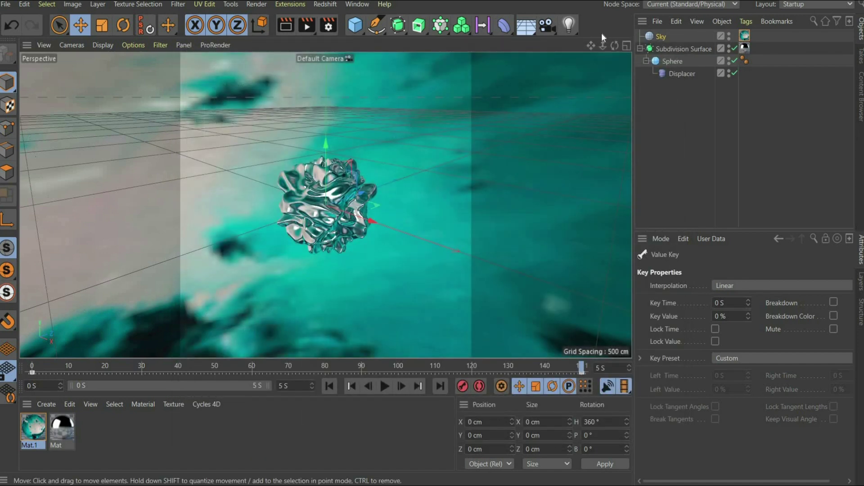
left_click_drag(602, 46, 454, 318)
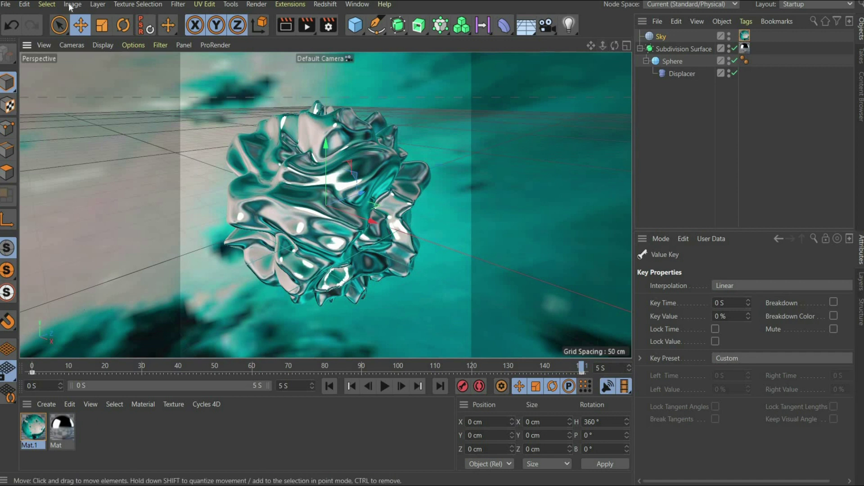
left_click(303, 30)
left_click(290, 285)
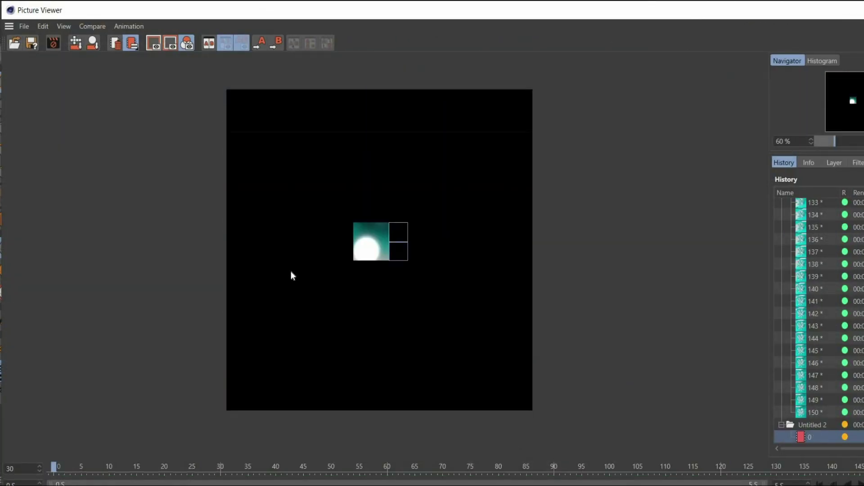
scroll(291, 271, "down", 1)
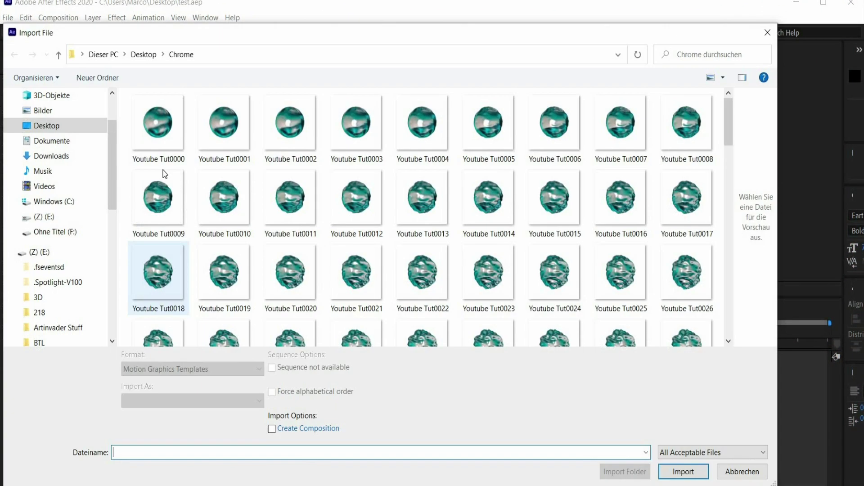
Import the Youtube Tut PNG sequence and make a composition from it.
left_click(153, 125)
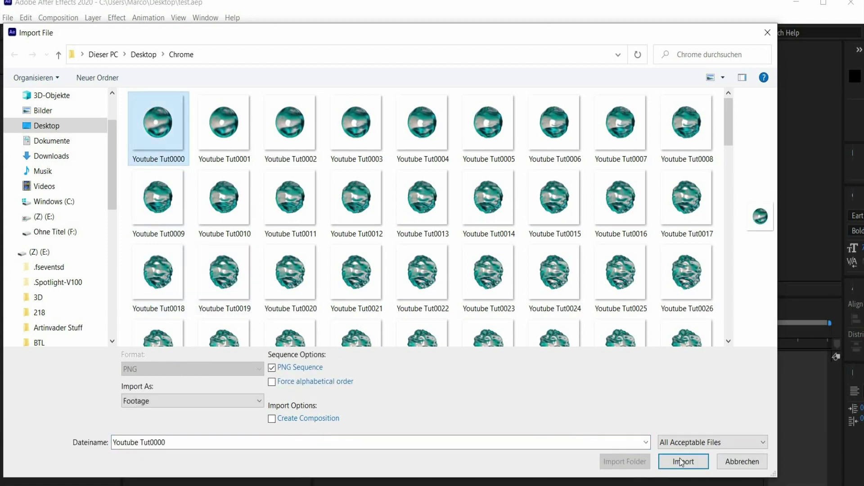
left_click(683, 461)
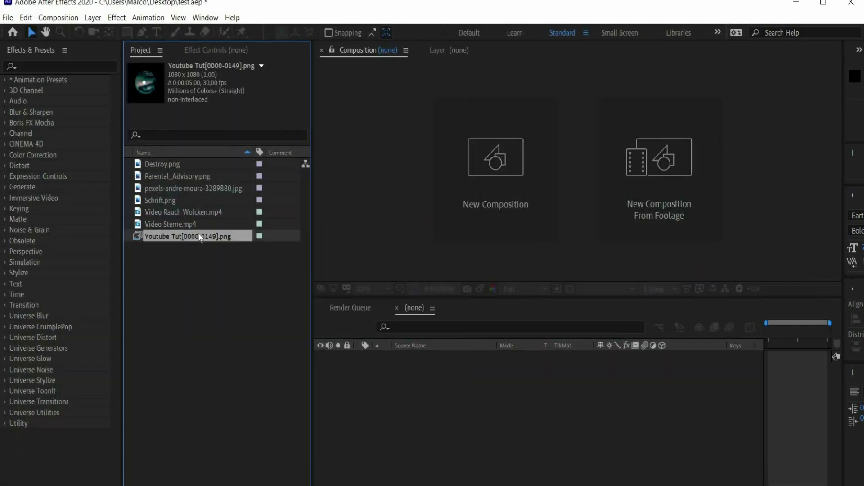
left_click_drag(198, 237, 426, 392)
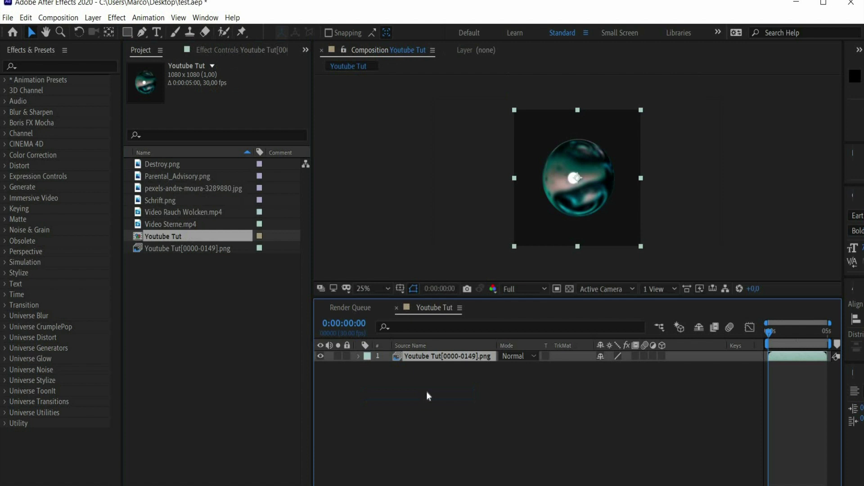
Apply Color and Gamma Conversion to the footage, set to Linear to sRGB.
left_click(31, 65)
type("ga")
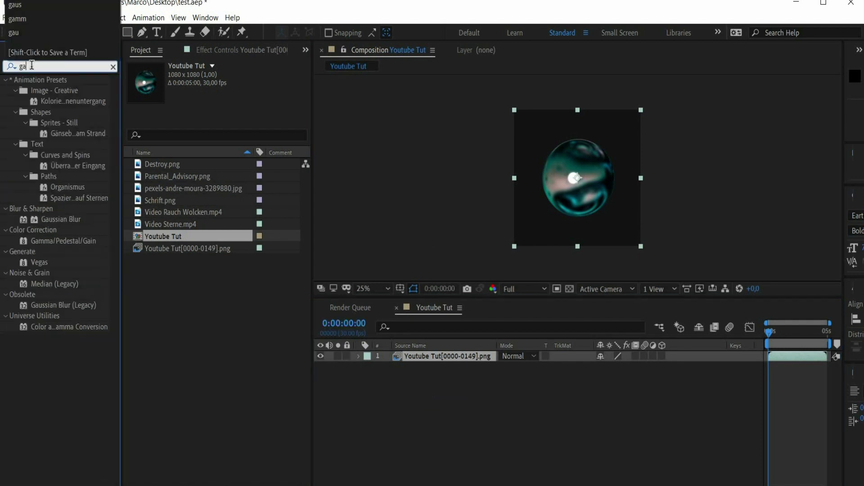
type("mma")
left_click(61, 116)
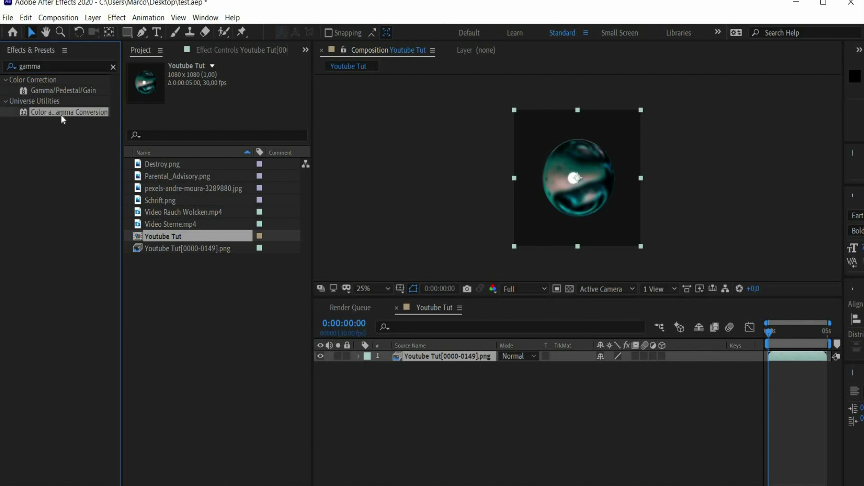
double_click(62, 113)
left_click(234, 110)
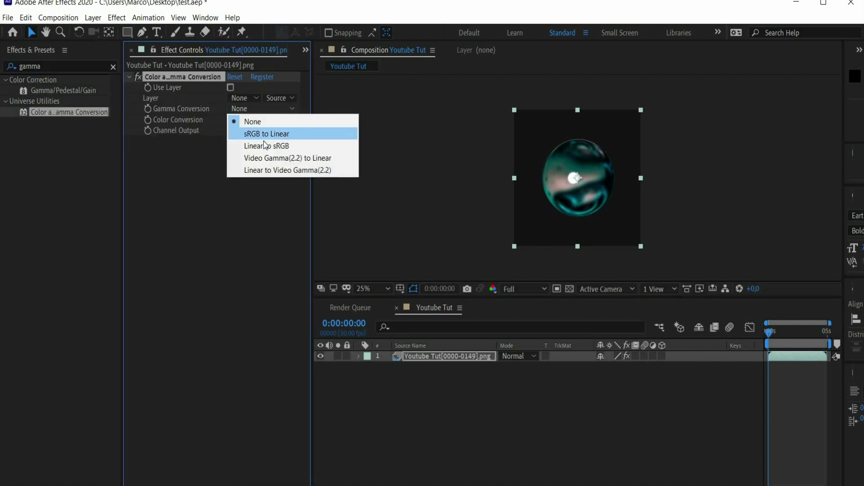
left_click(266, 146)
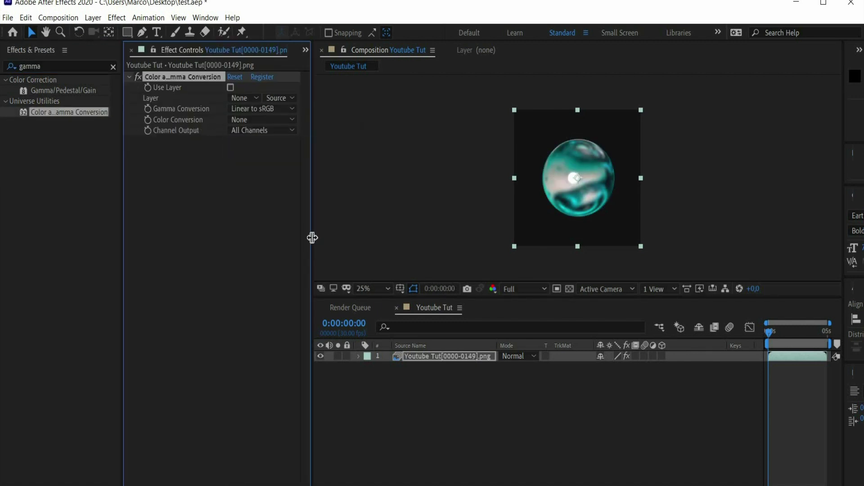
left_click(51, 67)
Add Hue/Saturation to the sphere layer with Master Saturation 40.
key("ctrl+a")
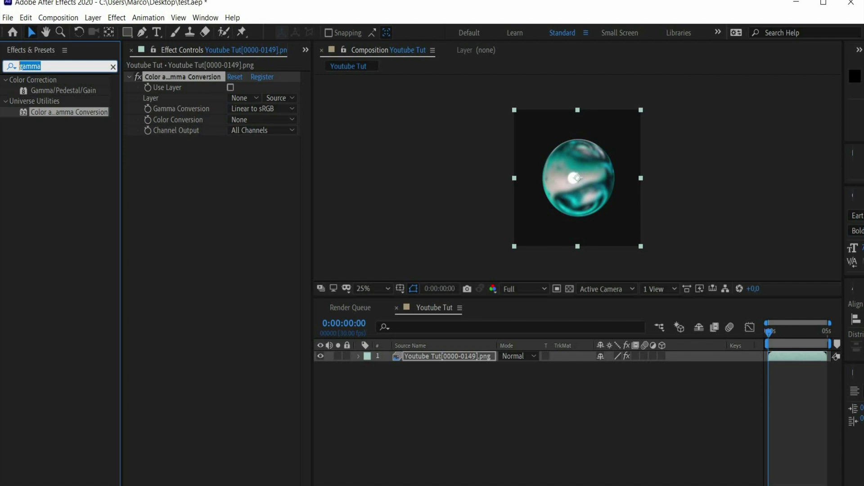
type("hue")
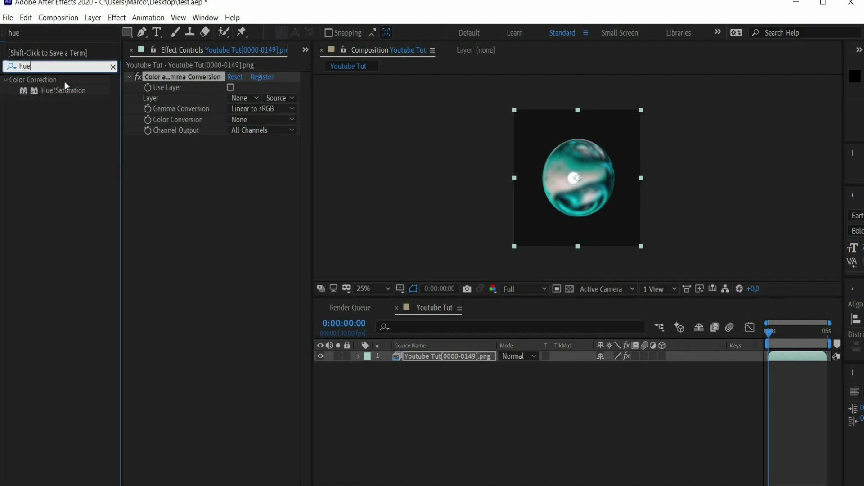
double_click(65, 91)
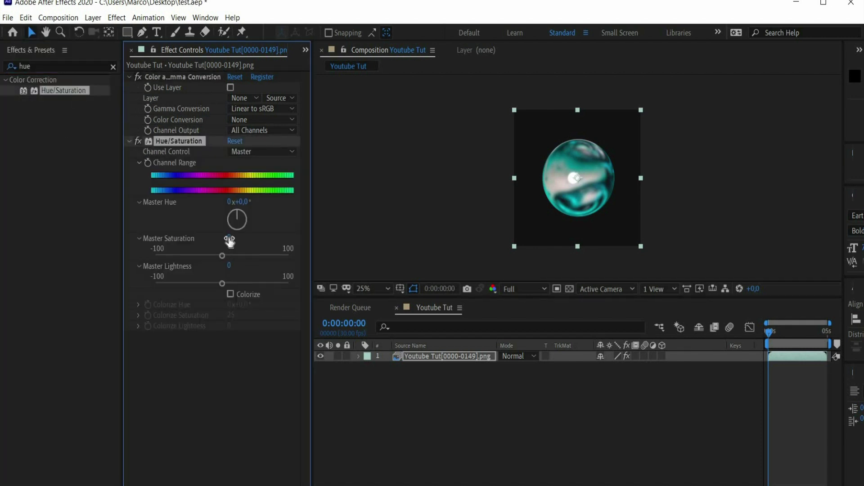
left_click(230, 239)
type("40")
key("Return")
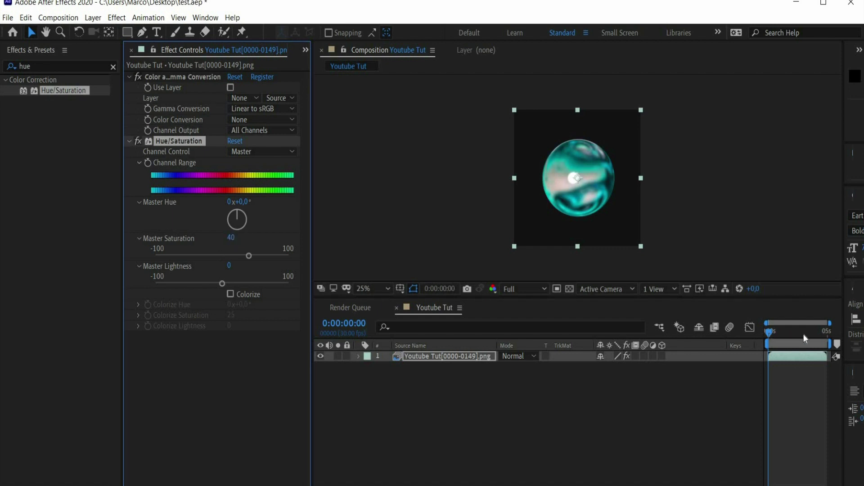
Duplicate the sphere layer and set the top copy to Multiply at 20% opacity.
left_click(803, 334)
left_click(438, 360)
key("ctrl+d")
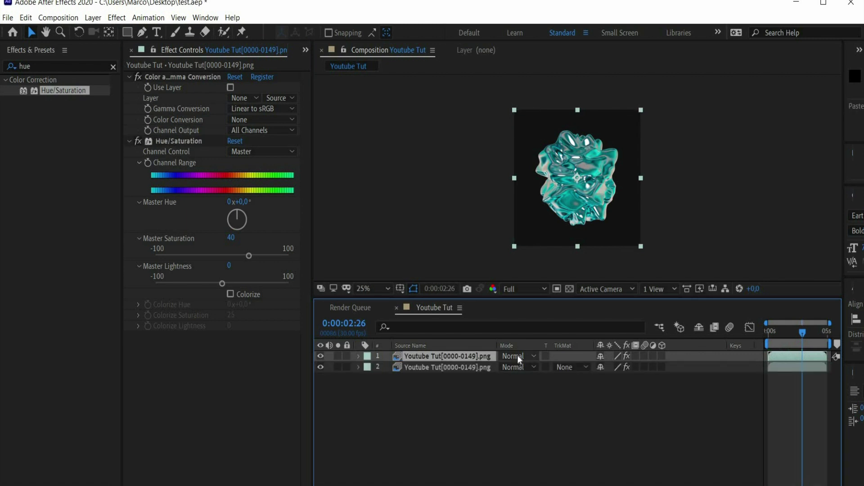
left_click(517, 355)
left_click(549, 90)
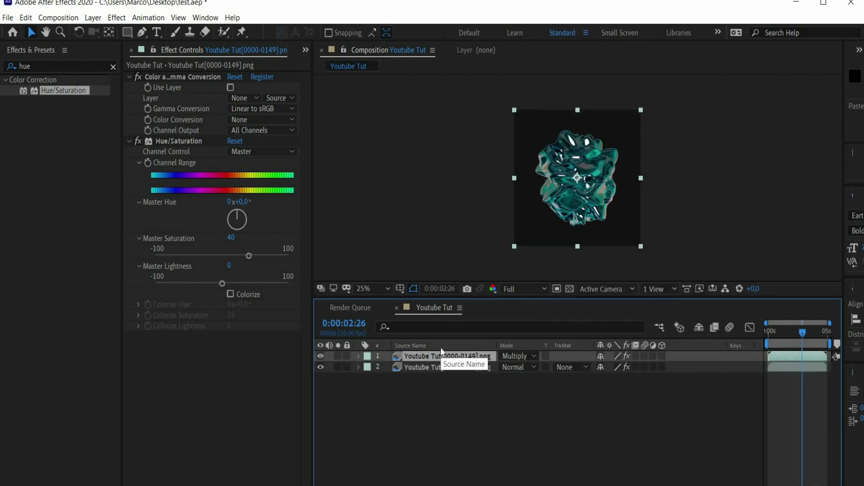
key("t")
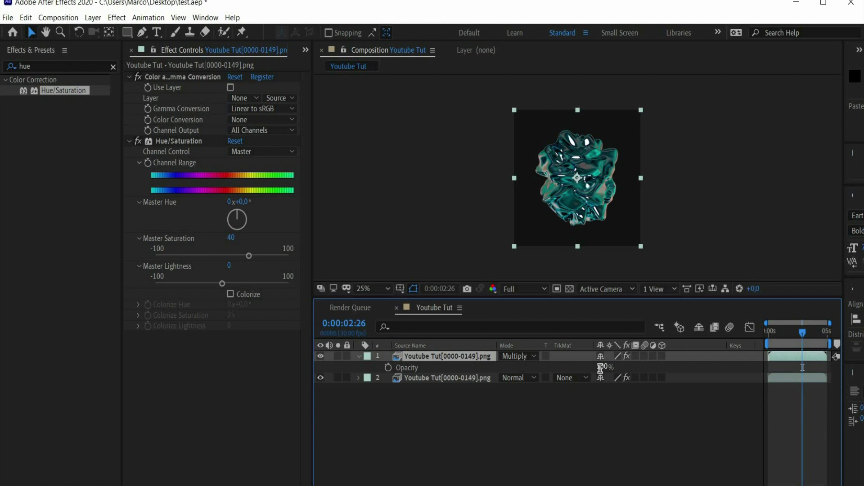
left_click(602, 367)
type("20")
key("Return")
Apply Edge Glow to the lower sphere copy with Edge Detect 250.
left_click(436, 378)
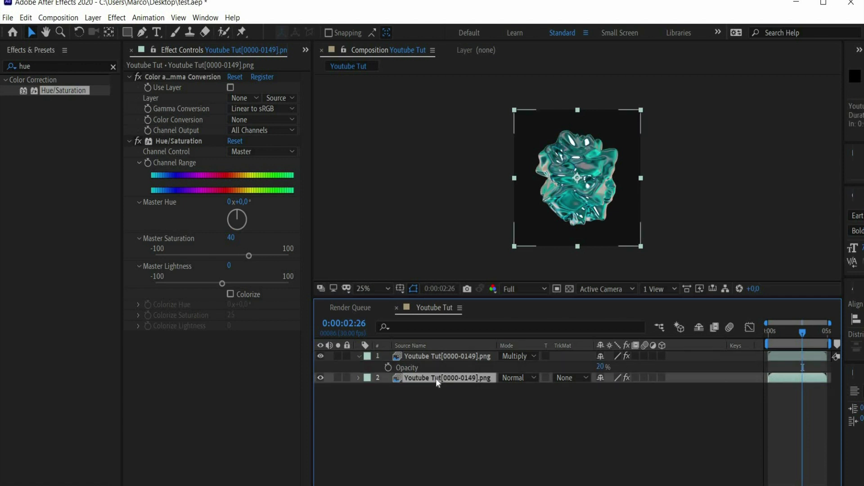
left_click(15, 68)
type("edge")
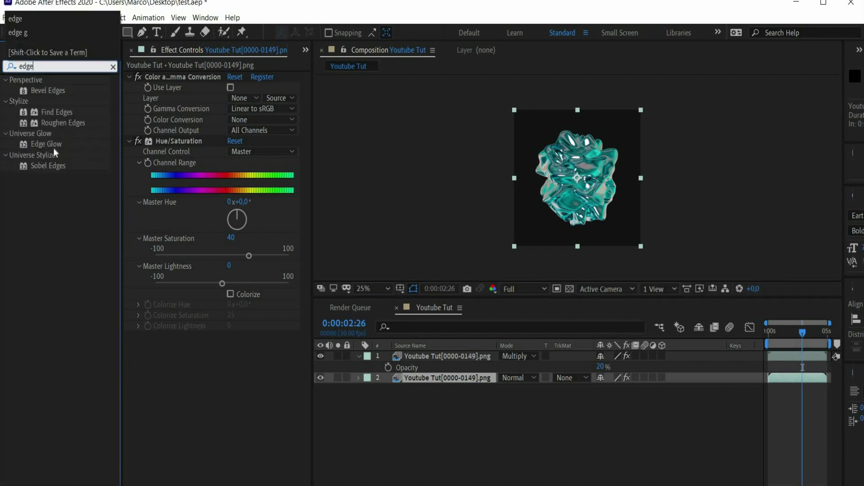
double_click(46, 145)
left_click(237, 347)
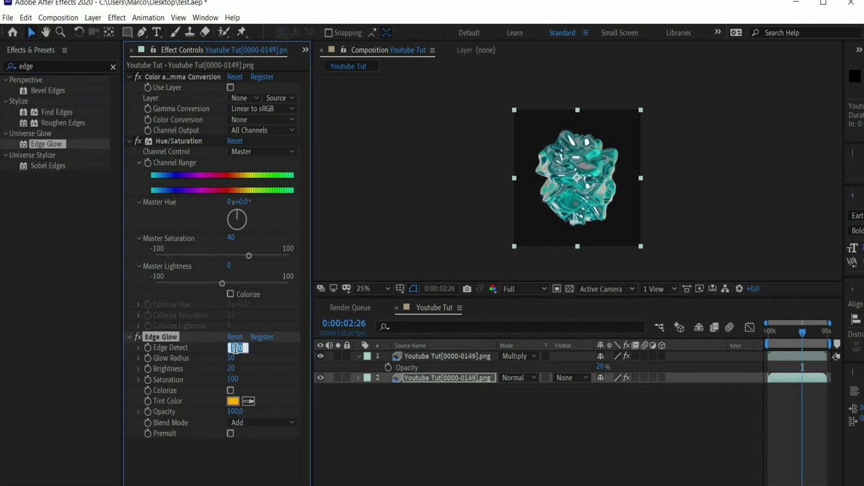
type("250")
key("Return")
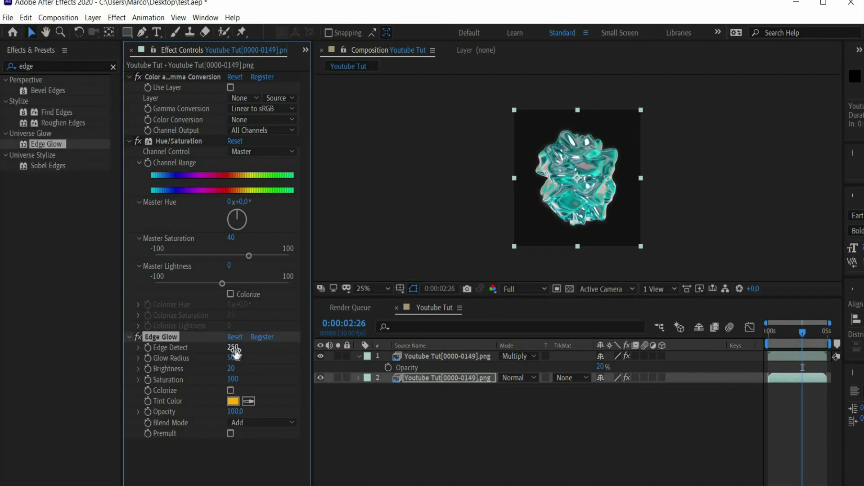
left_click(305, 50)
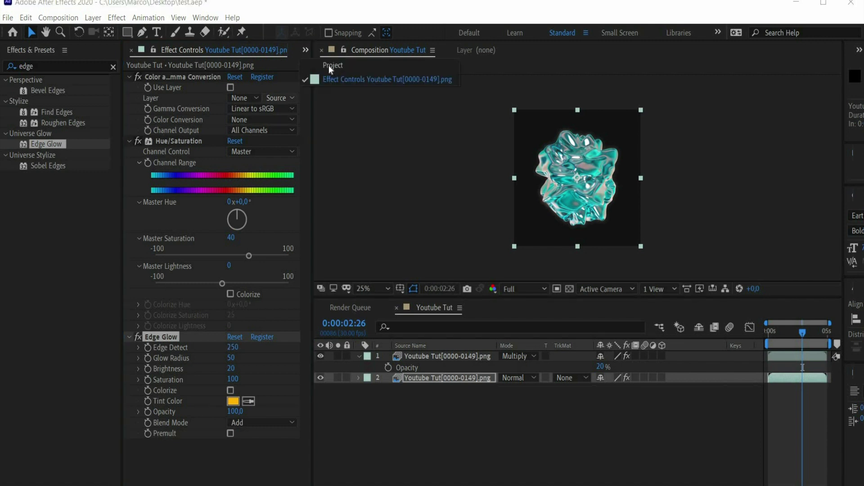
Add the pexels sky photo to the composition below the sphere layers.
left_click(318, 66)
left_click_drag(195, 189, 363, 394)
scroll(532, 168, "down", 1)
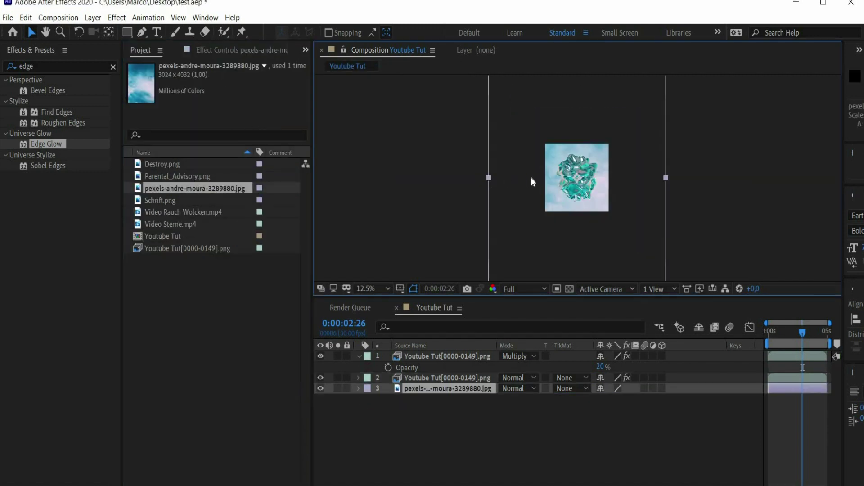
scroll(546, 177, "down", 1)
scroll(580, 179, "up", 2)
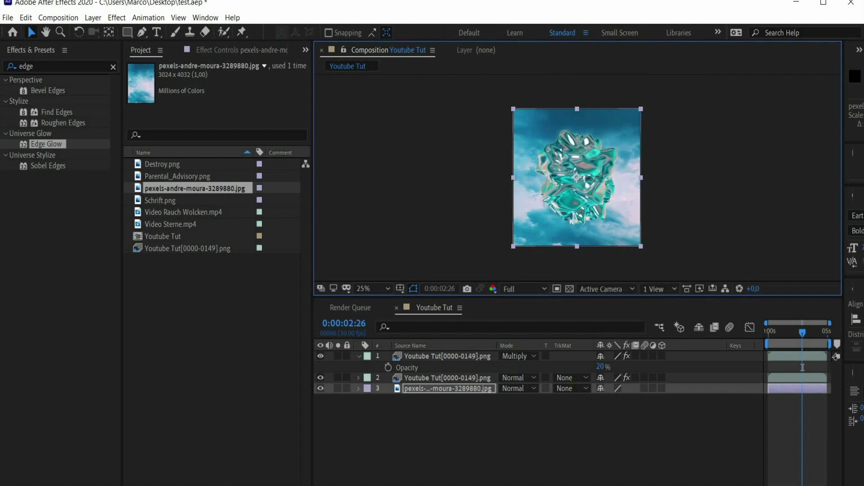
Apply Hue/Saturation to the sky with Master Hue 349° and Saturation 10.
left_click(52, 67)
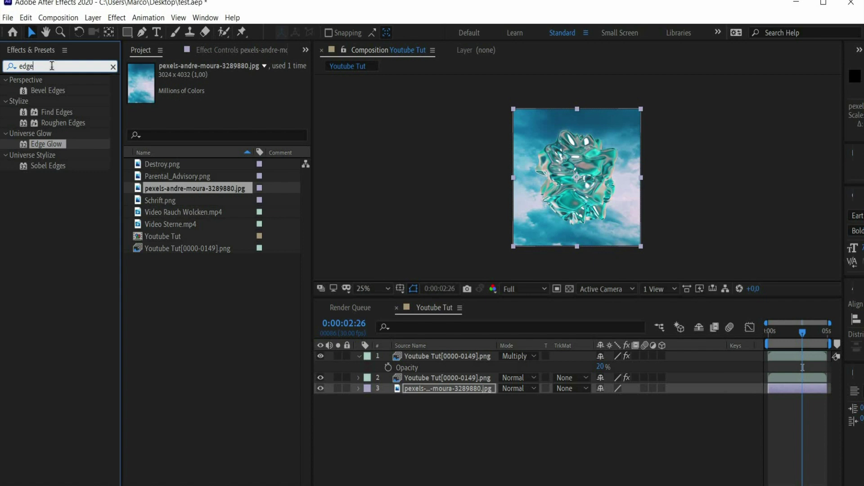
left_click(7, 67)
type("hue")
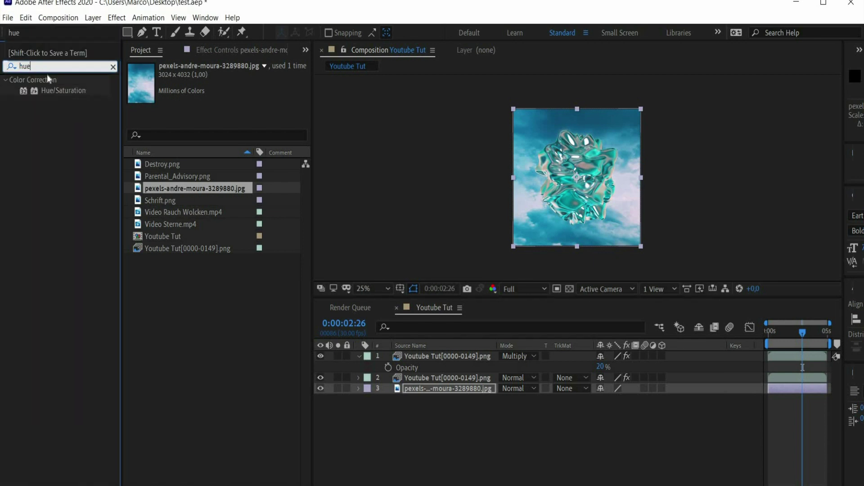
double_click(53, 91)
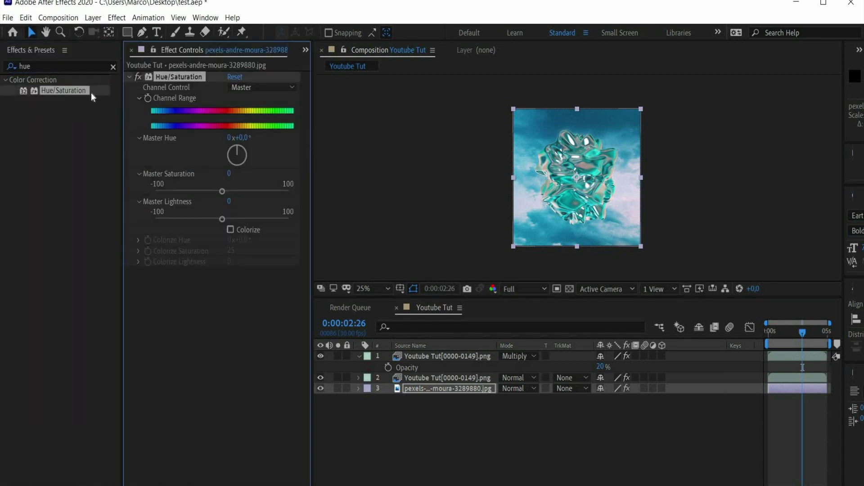
left_click_drag(219, 172, 210, 136)
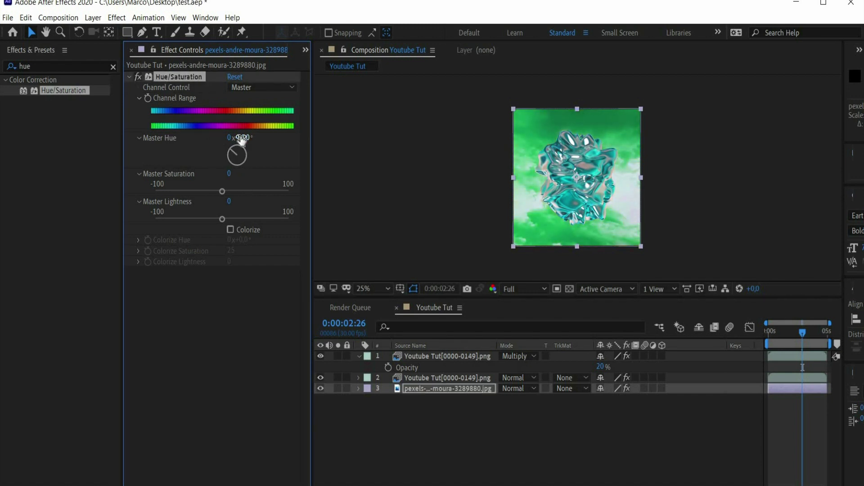
left_click(242, 138)
type("309")
key("Return")
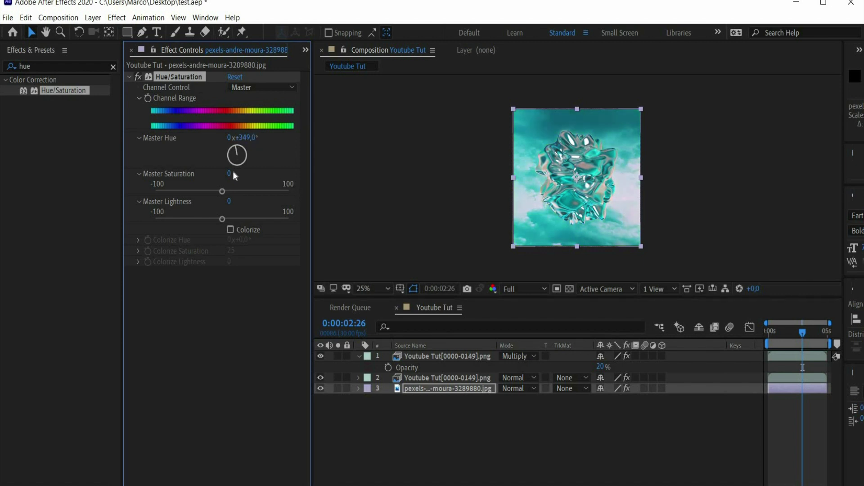
left_click(229, 174)
type("10")
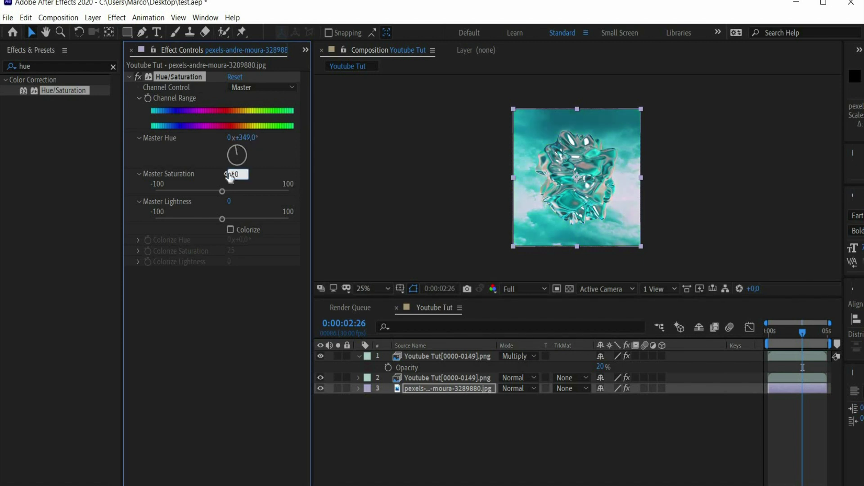
key("Return")
Duplicate the sky layer, set the upper copy to Multiply at 25% opacity, then select the lower copy.
left_click(408, 390)
key("ctrl+d")
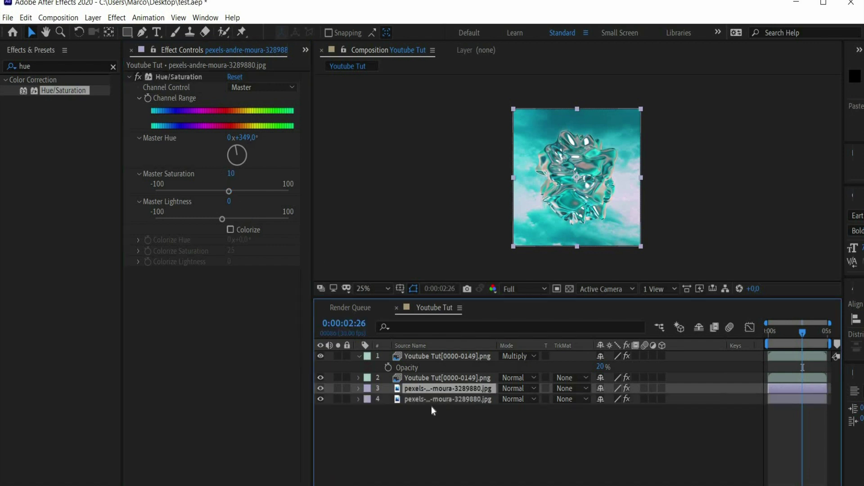
left_click(517, 390)
left_click(552, 90)
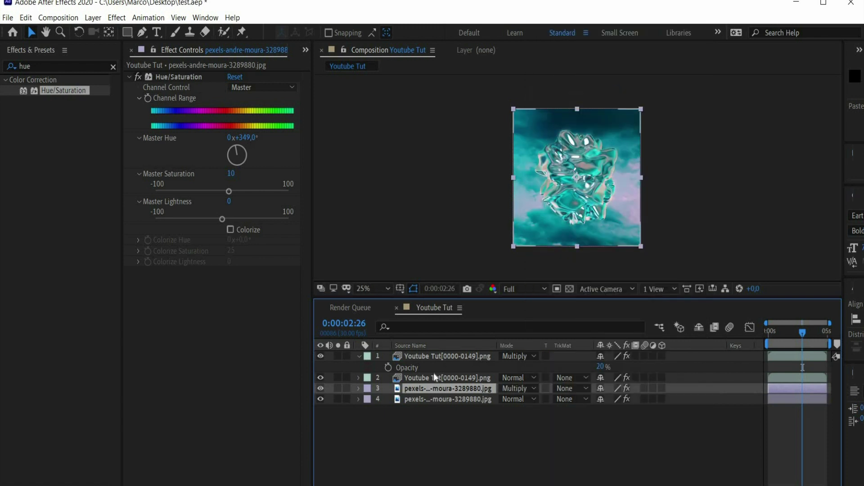
key("t")
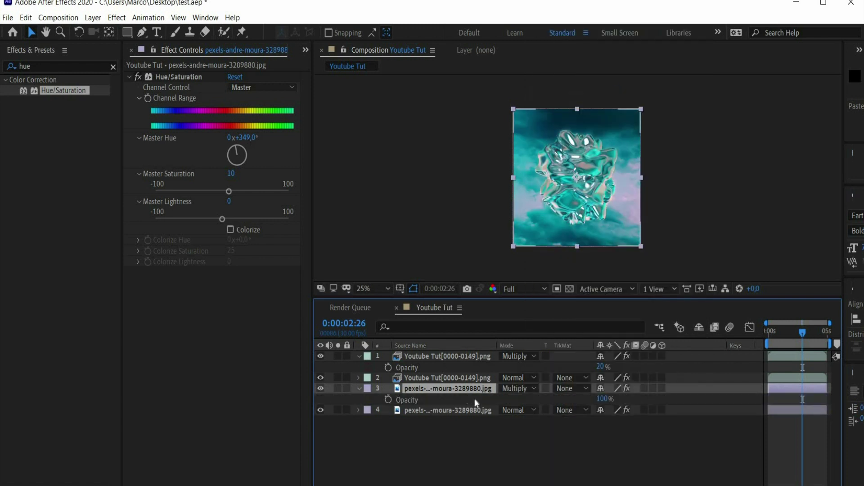
left_click(603, 399)
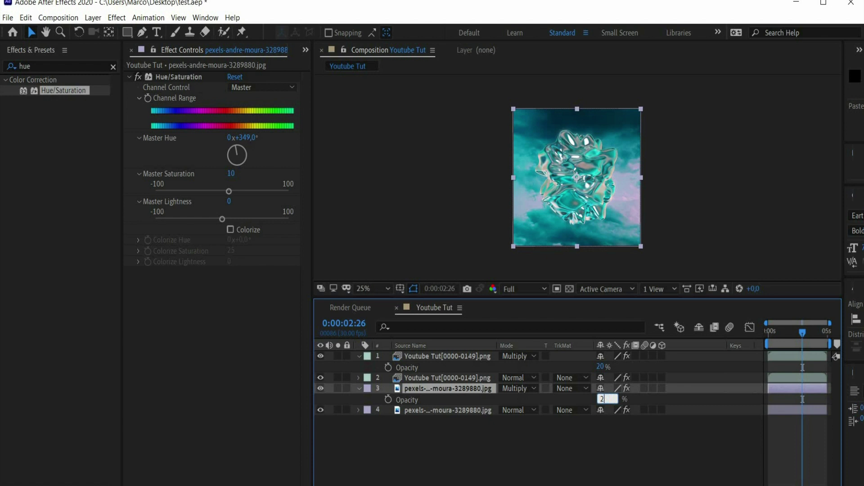
type("5")
key("Return")
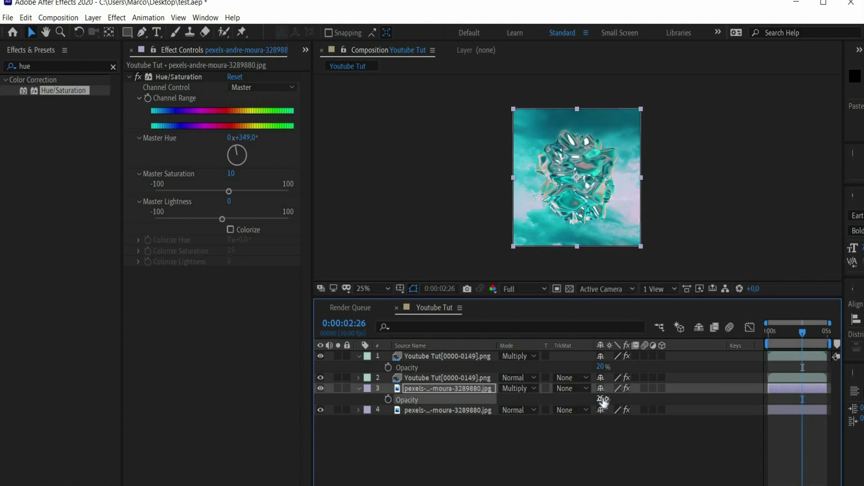
left_click(439, 409)
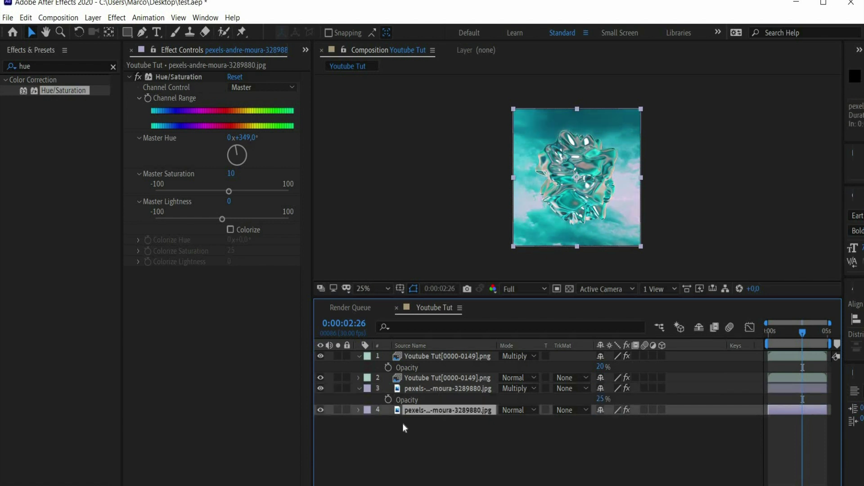
left_click(13, 69)
Apply Selective Color to the lower sky copy, with Whites at Yellow 100% and Black 31%.
type("sele")
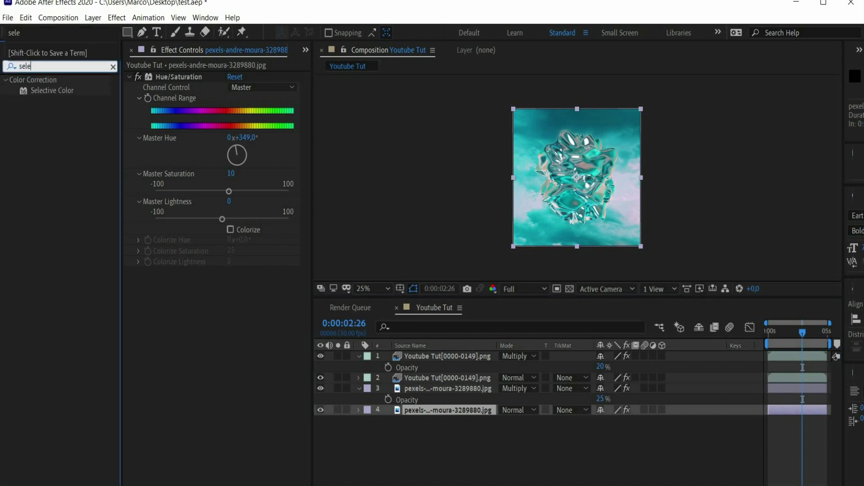
left_click_drag(60, 93, 265, 346)
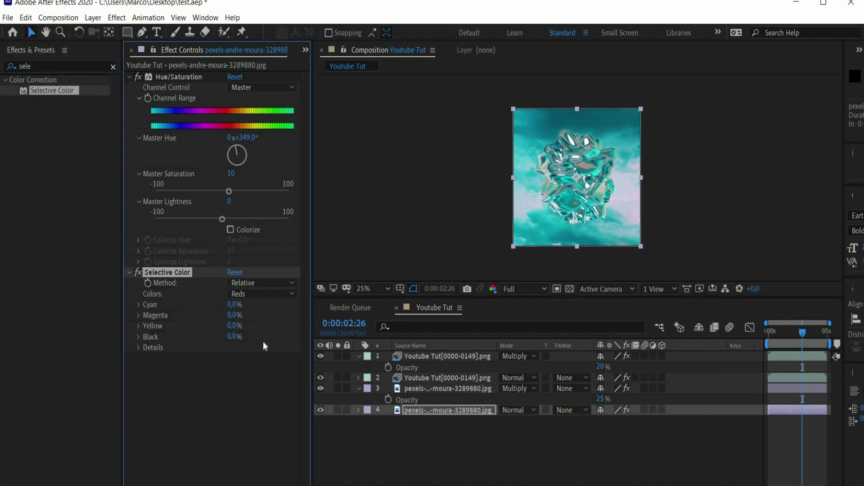
left_click(244, 296)
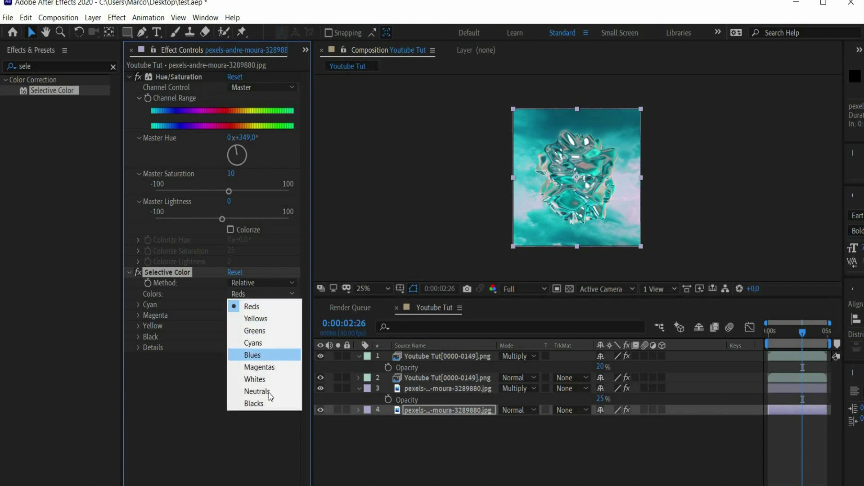
left_click(269, 380)
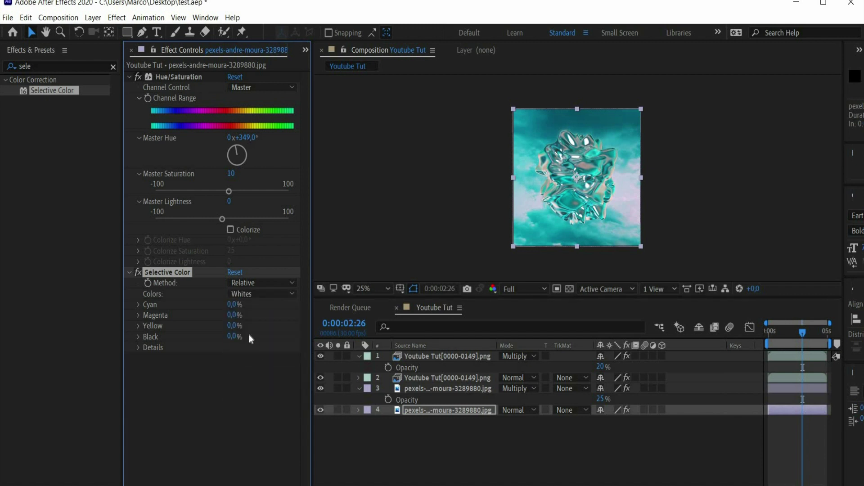
left_click_drag(256, 324, 293, 317)
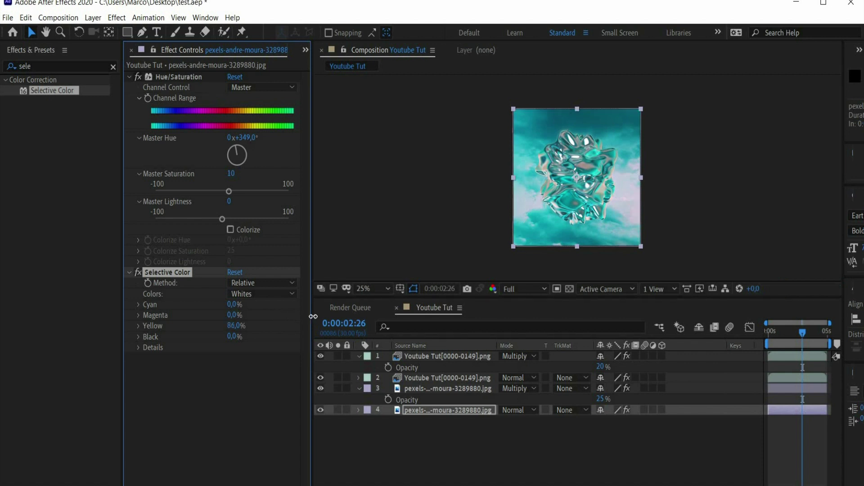
left_click(231, 339)
type("30")
key("Return")
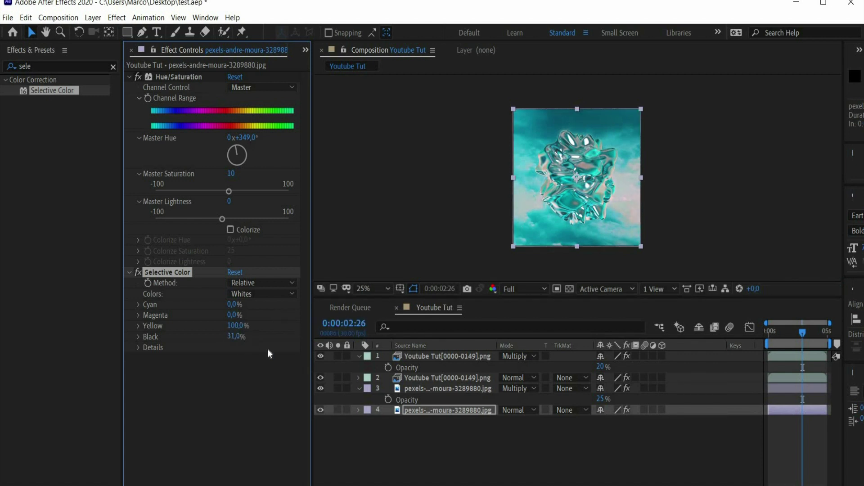
Add Video Sterne.mp4, stretch it to fill the square frame, and set it to Screen.
left_click(306, 50)
left_click(288, 59)
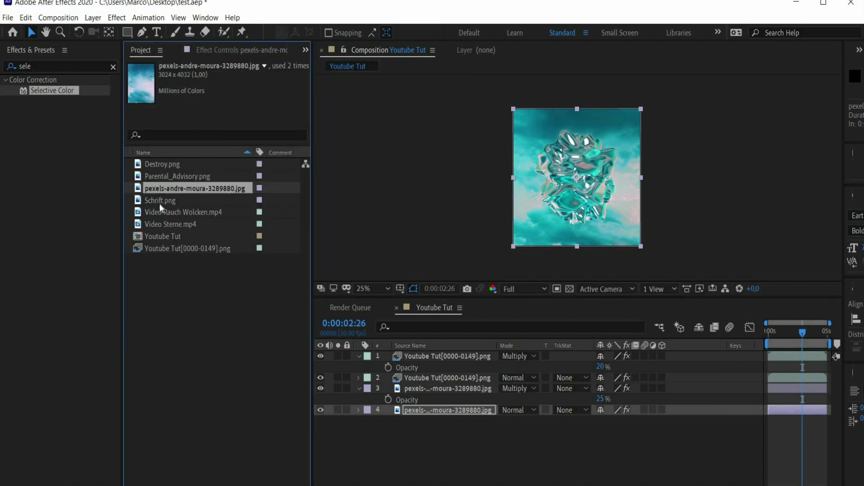
left_click_drag(172, 226, 418, 383)
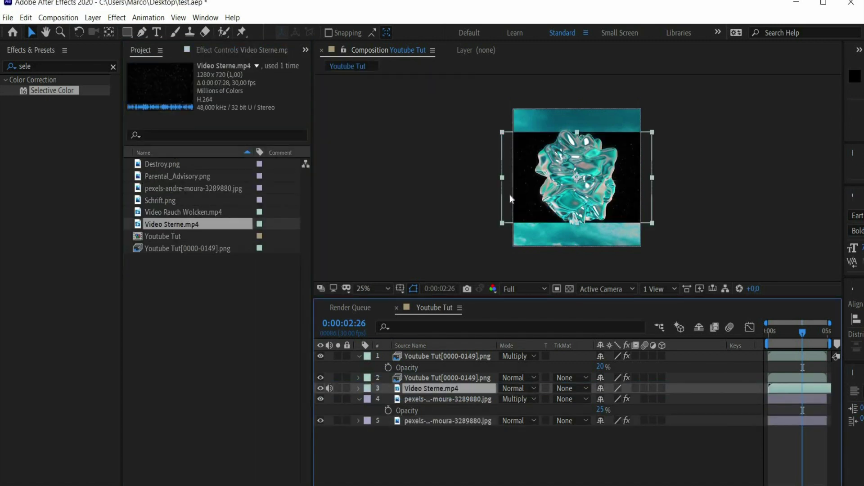
left_click_drag(501, 175, 513, 177)
left_click_drag(578, 223, 579, 245)
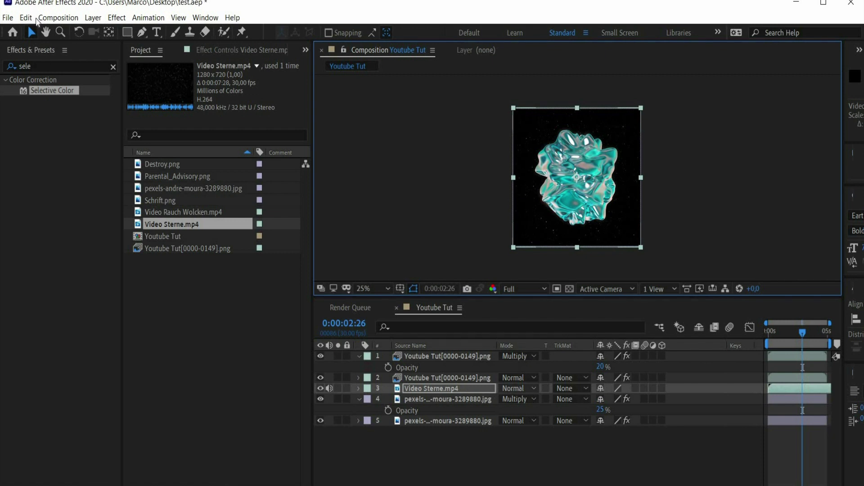
left_click(522, 387)
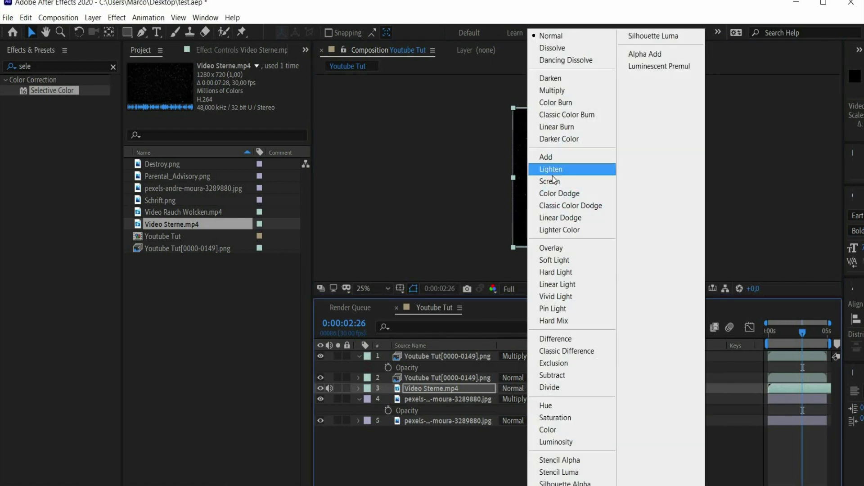
left_click(552, 181)
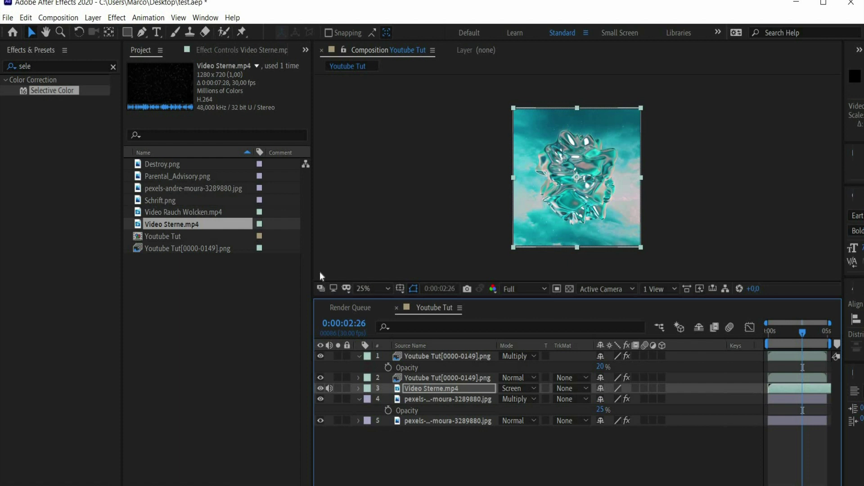
Add Video Rauch Wolcken.mp4 on top, resize it to the cover, and blend it with Lighten.
left_click_drag(174, 212, 410, 351)
left_click_drag(458, 178, 545, 178)
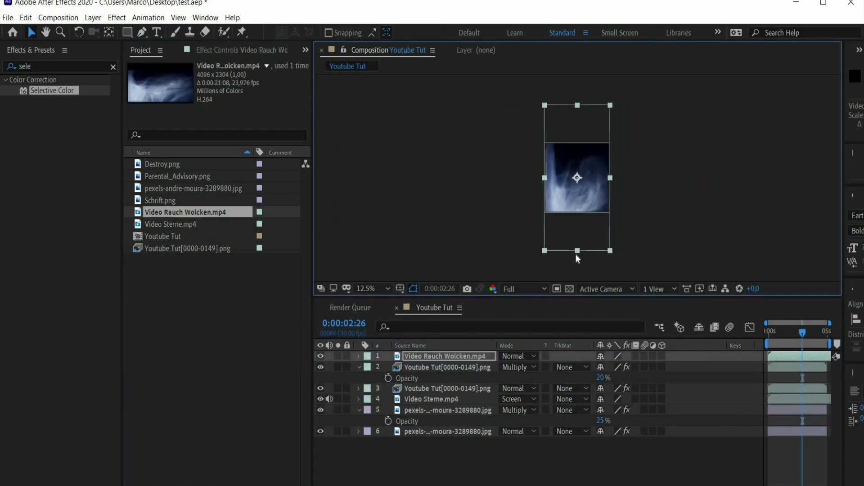
left_click_drag(577, 251, 577, 223)
scroll(583, 209, "up", 4)
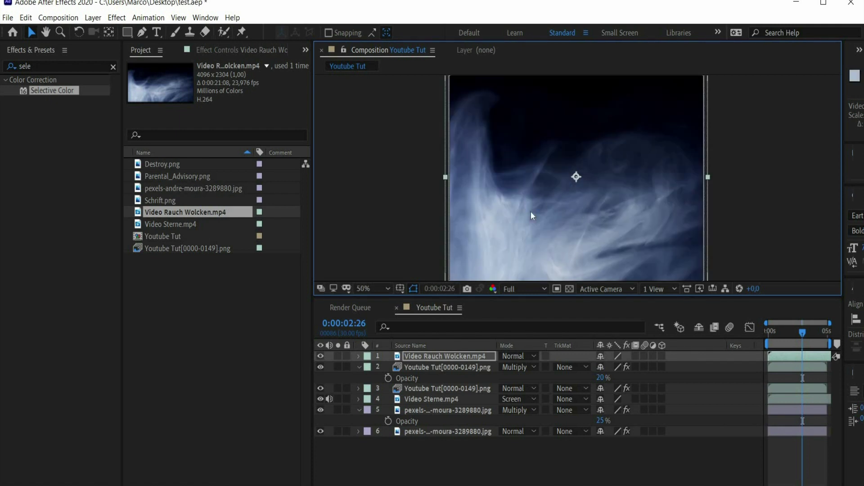
scroll(531, 212, "down", 2)
left_click(514, 356)
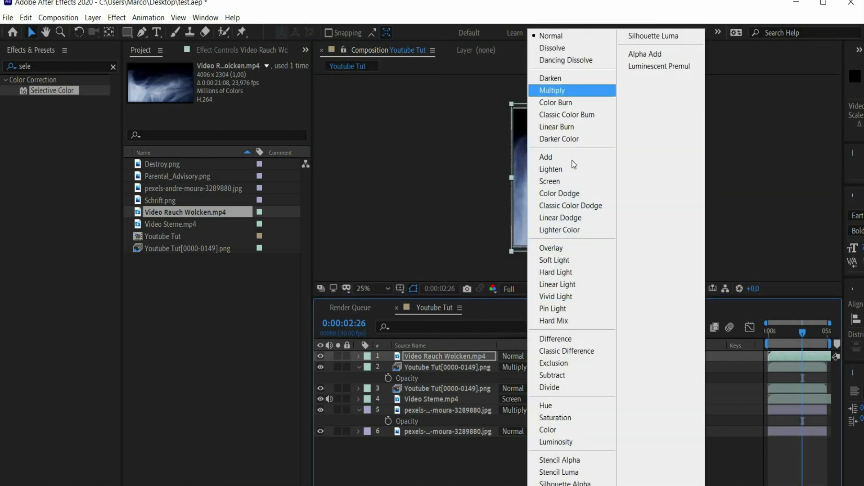
left_click(599, 168)
scroll(594, 185, "up", 2)
scroll(594, 189, "down", 2)
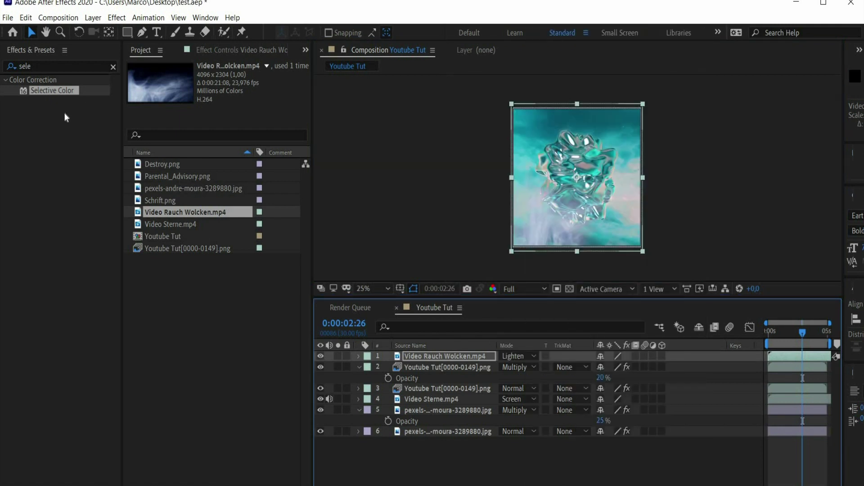
Apply Tint to the smoke layer, mapping white to a light colour sampled from the cover.
left_click(27, 66)
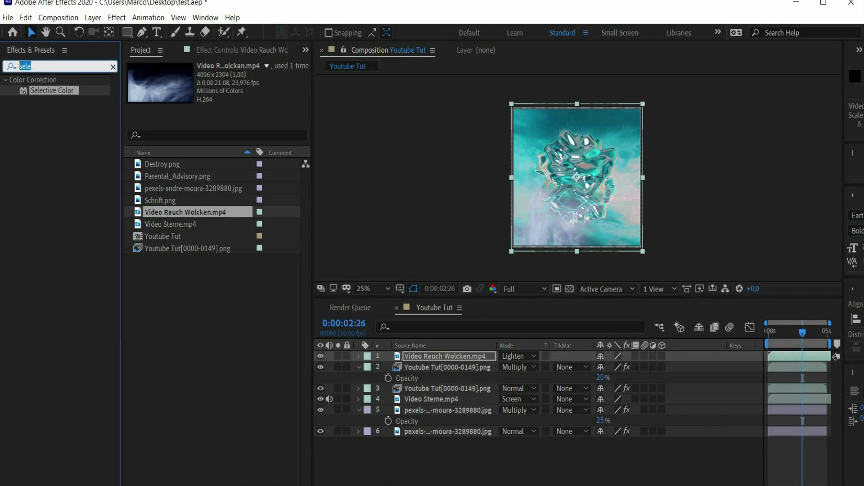
type("tint")
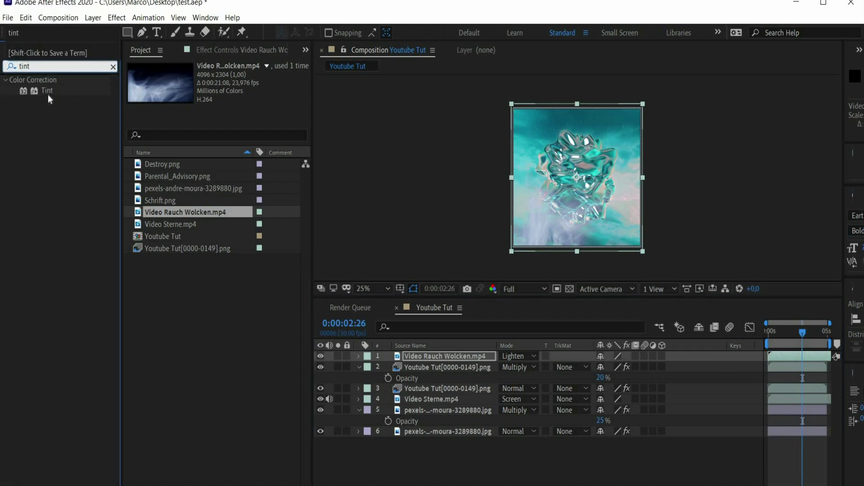
double_click(47, 90)
left_click(248, 98)
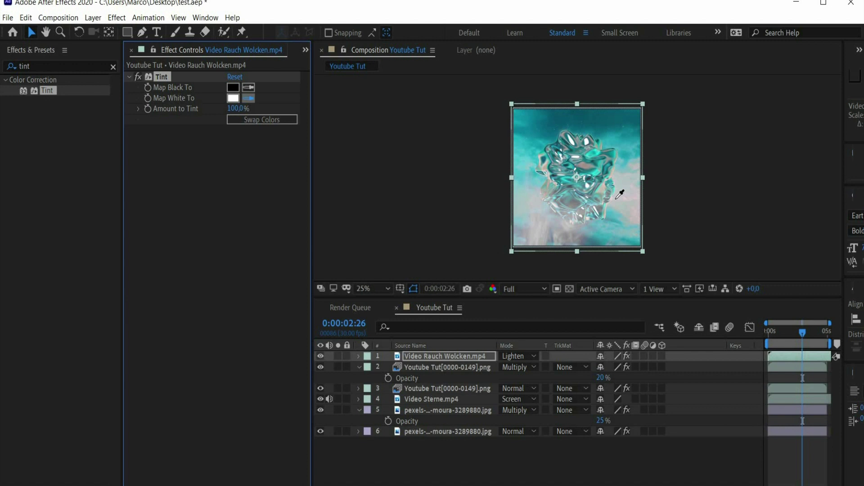
left_click(621, 193)
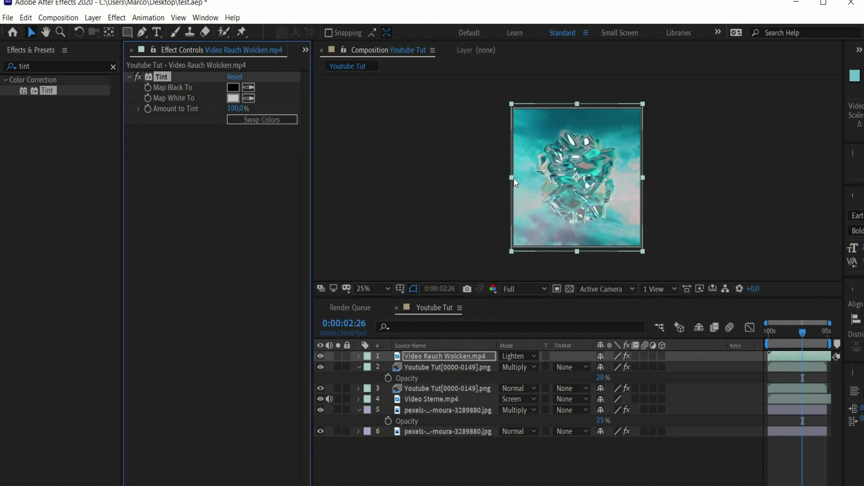
left_click_drag(511, 177, 497, 177)
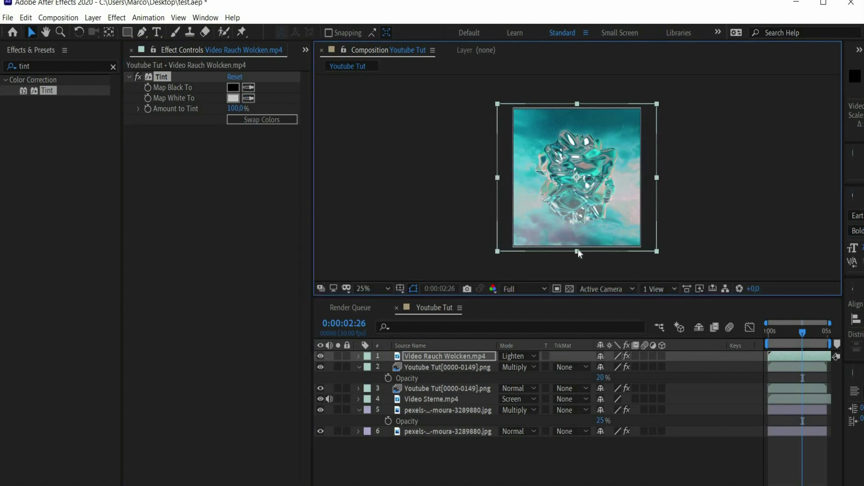
Lower the smoke layer's opacity to 71%.
left_click(430, 357)
key("t")
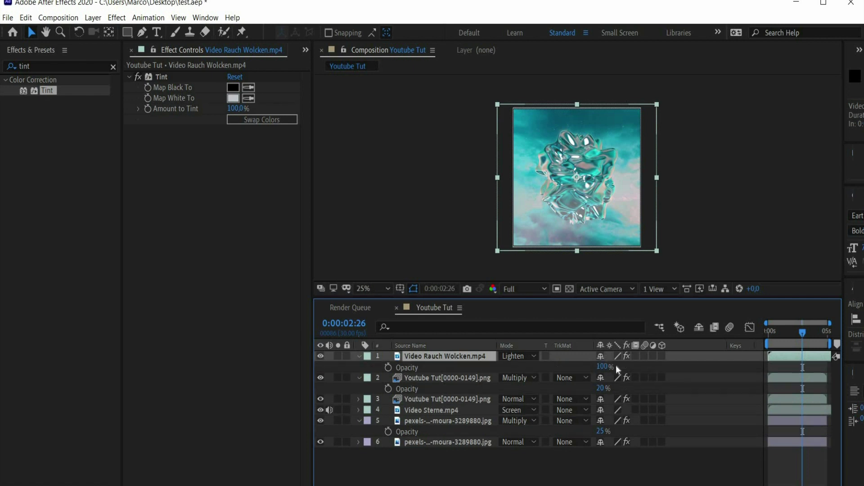
left_click(601, 367)
key("Return")
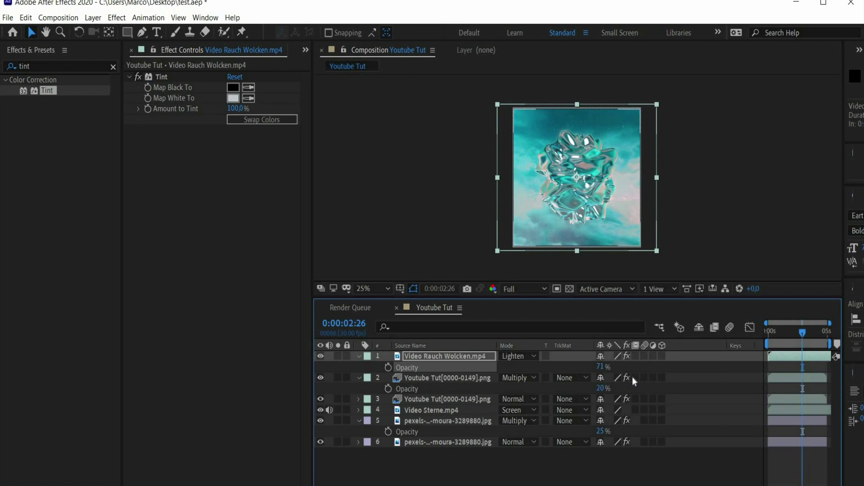
left_click_drag(315, 318, 226, 309)
Pre-compose all six layers into Pre-comp 1.
left_click(344, 442)
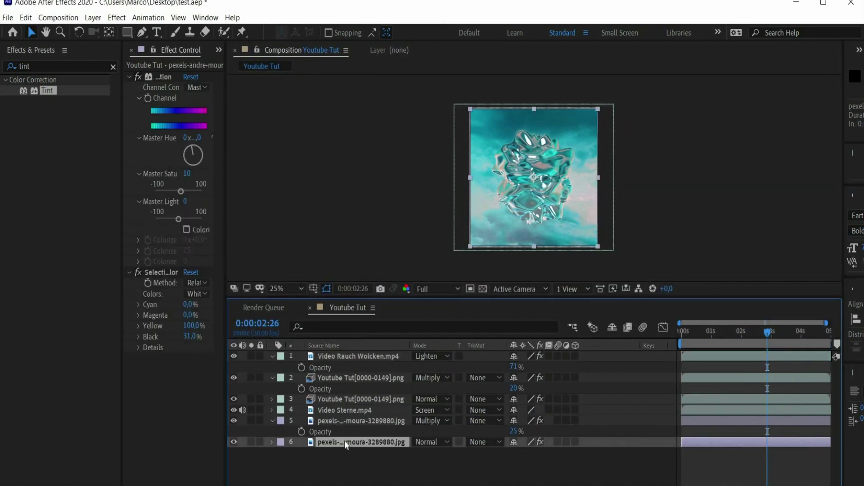
key("ctrl+a")
right_click(356, 403)
left_click(407, 342)
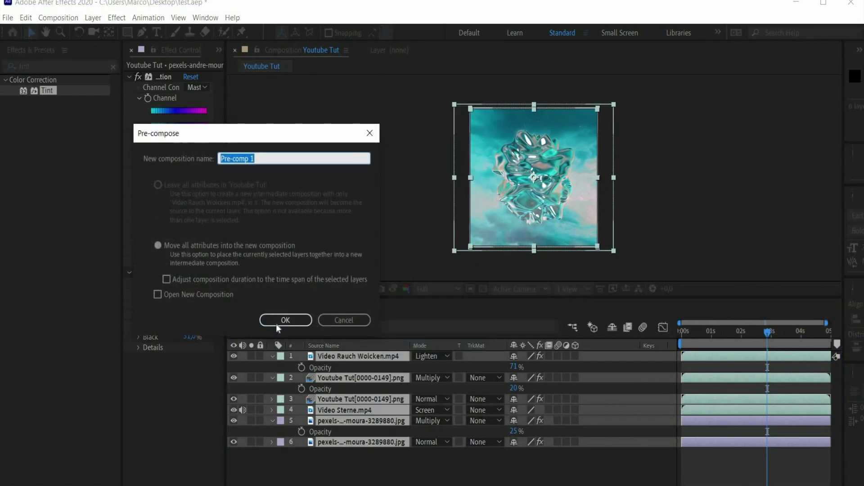
left_click(277, 323)
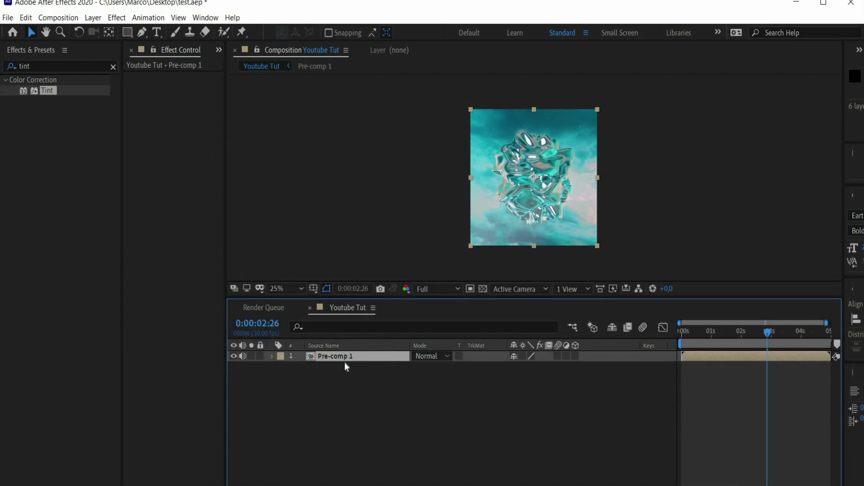
Change the Youtube Tut composition duration to 0:00:10:00.
right_click(406, 219)
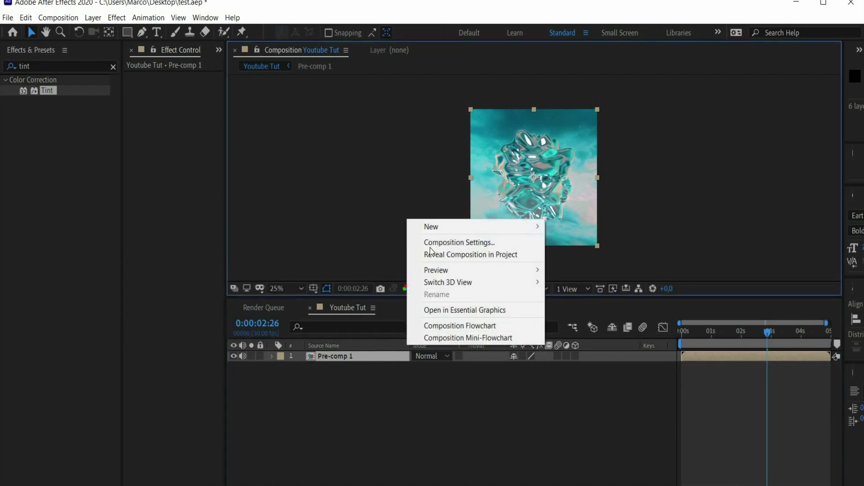
left_click(430, 242)
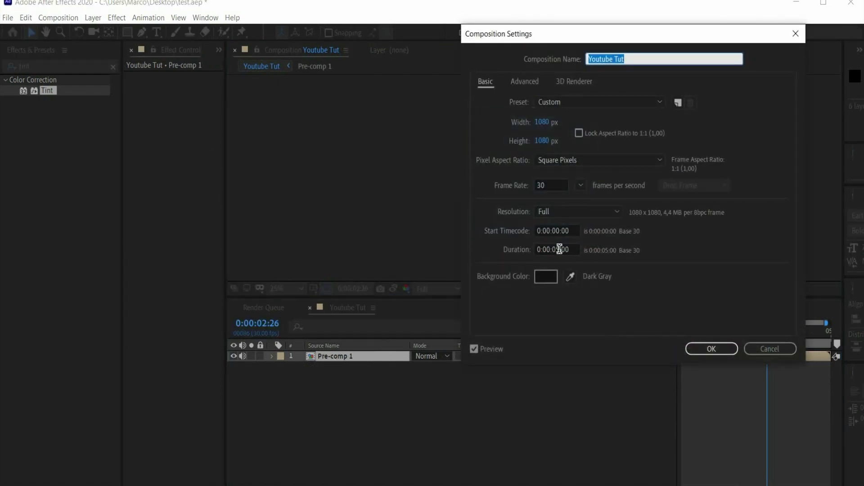
left_click(560, 249)
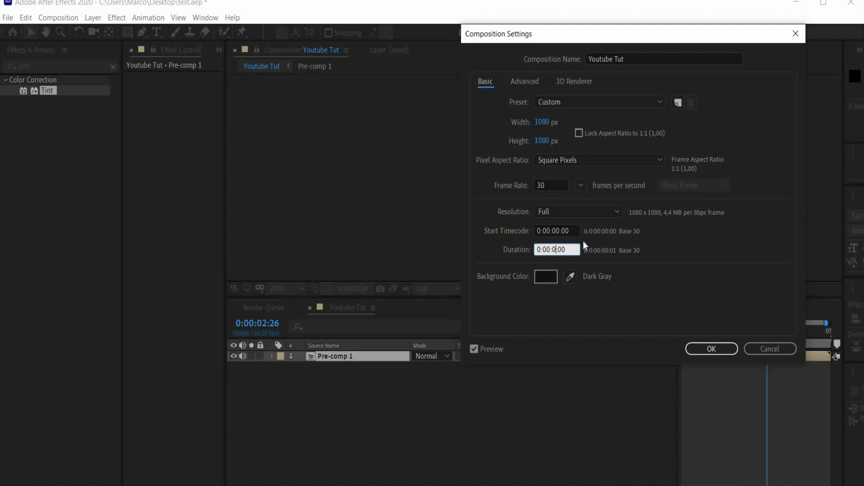
key("BackSpace")
key("BackSpace")
type("10")
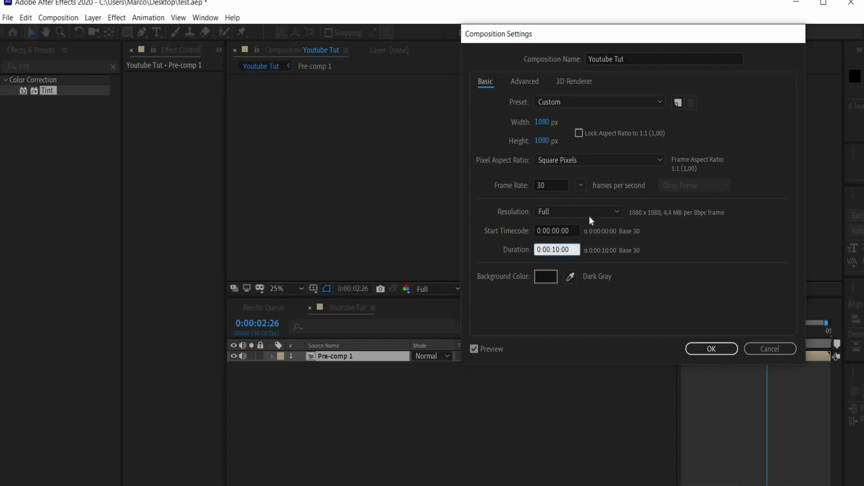
key("Return")
left_click(249, 352)
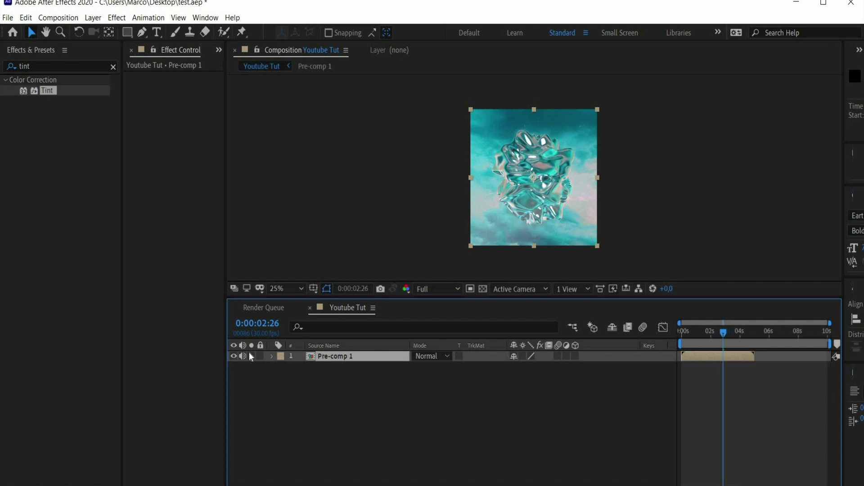
Duplicate Pre-comp 1, time-reverse the copy, and shift it to start at 5 seconds.
key("ctrl+d")
right_click(326, 356)
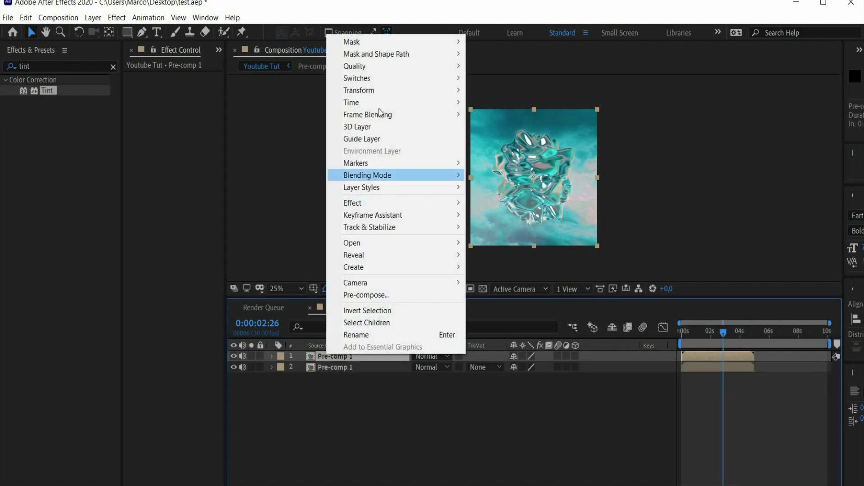
mouse_move(444, 103)
left_click(511, 115)
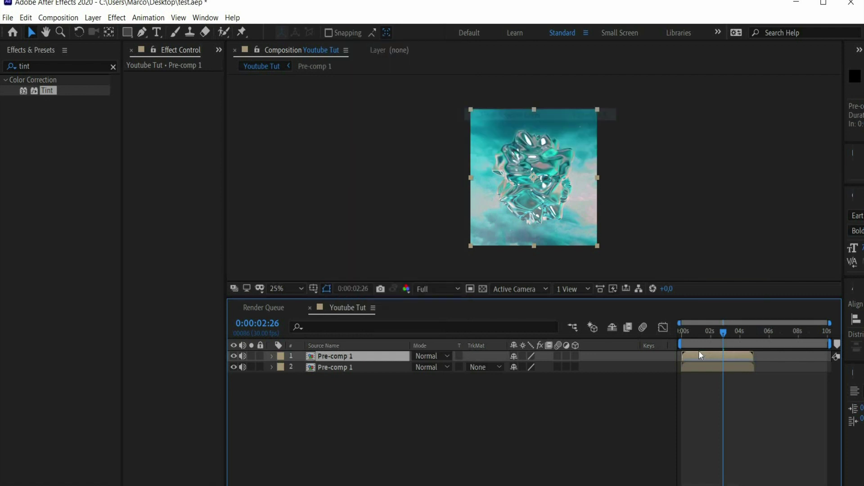
left_click_drag(695, 356, 763, 352)
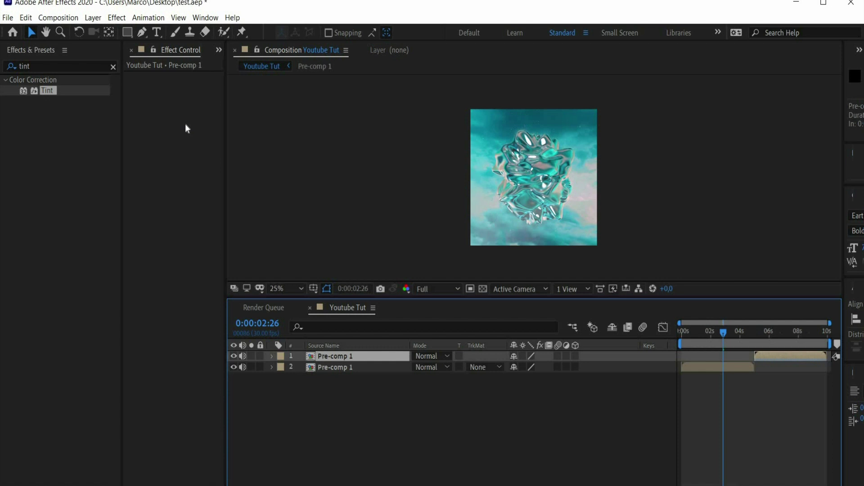
key("ctrl+0")
Add Destroy.png to the composition and set its blend mode to Lighten.
left_click_drag(170, 165, 522, 265)
key("comma")
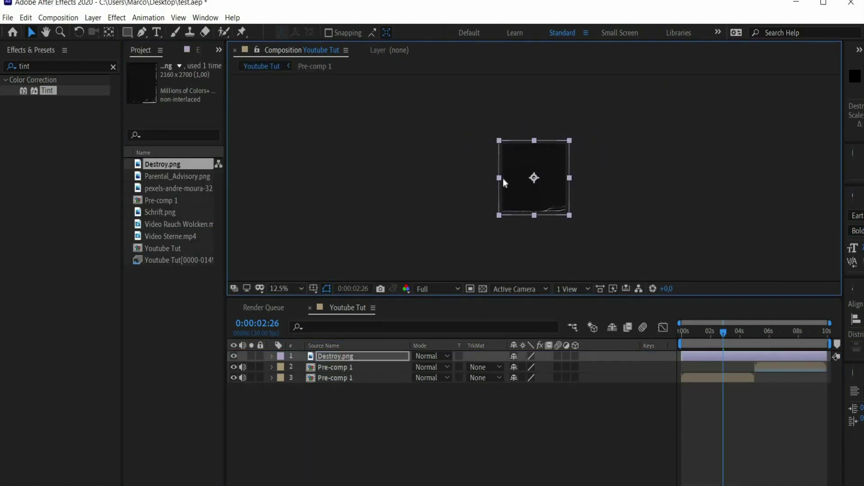
key("period")
left_click(431, 357)
left_click(450, 140)
Add Parental_Advisory.png at 16% scale and Schrift.png artist name at 50% scale.
left_click(172, 212)
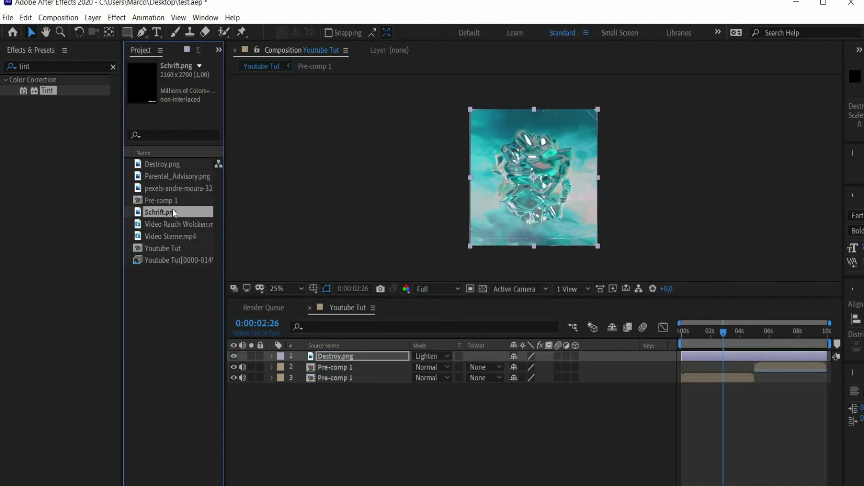
left_click(177, 176)
key("ctrl+slash")
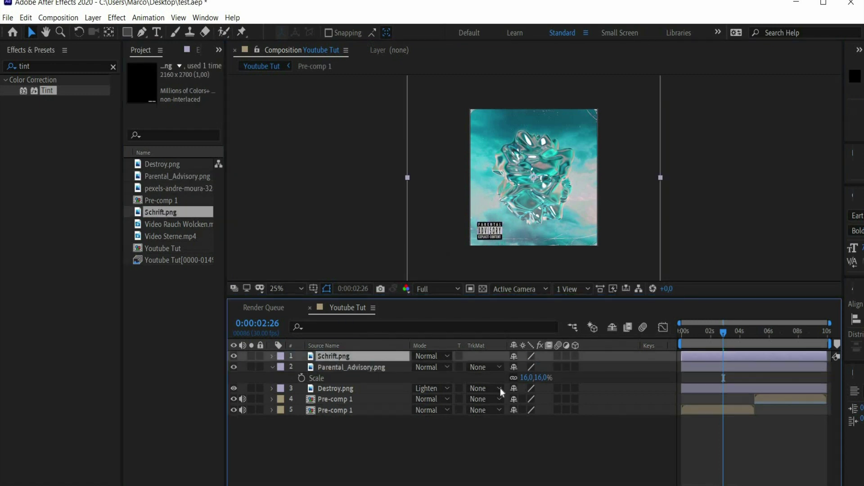
key("s")
left_click_drag(536, 367, 518, 362)
Move the Destroy texture layer to the top and preview the cover animation.
left_click(366, 378)
key("ctrl+Down")
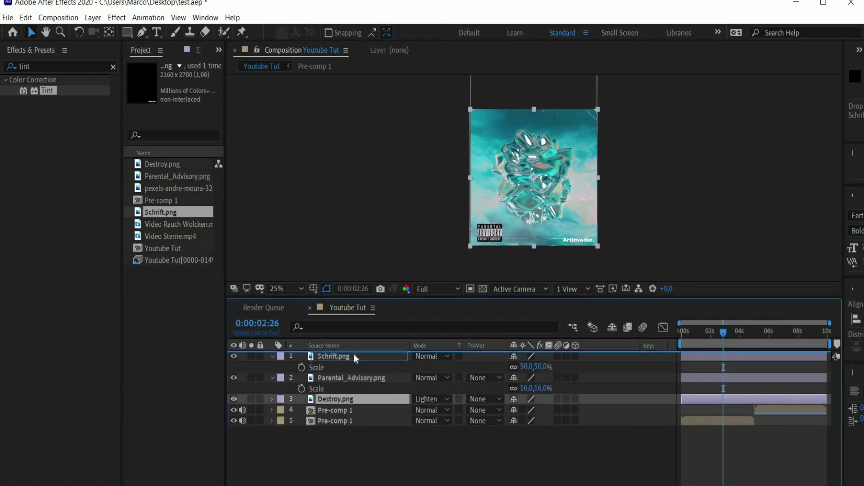
key("ctrl+shift+bracketright")
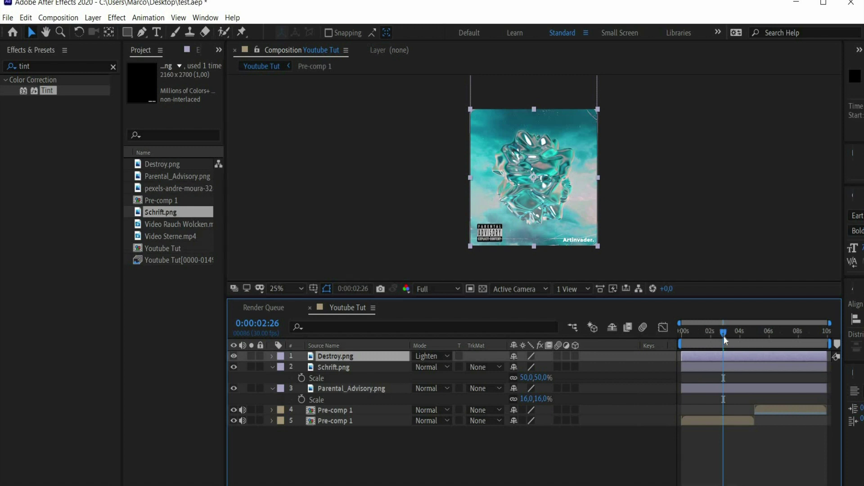
key("space")
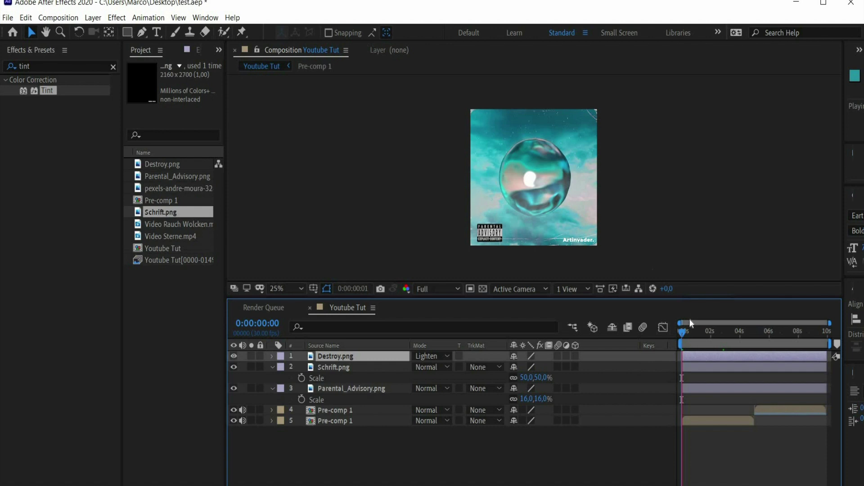
Stop the RAM preview playback of the CD cover animation.
key("space")
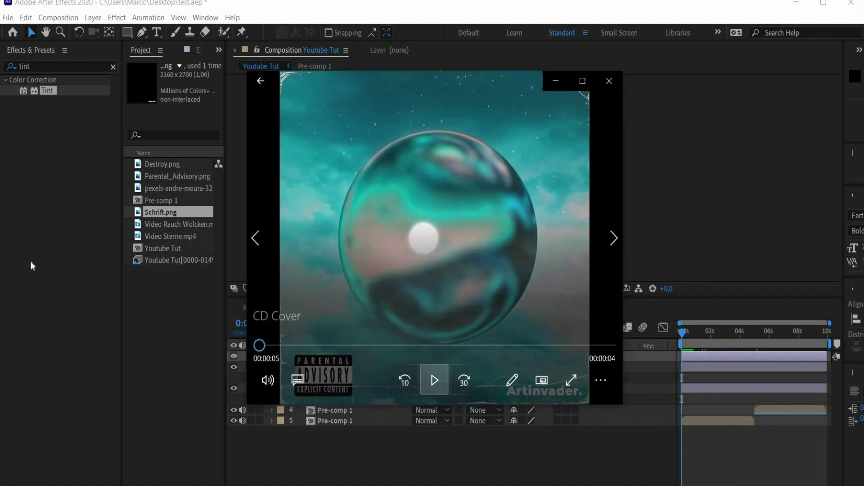